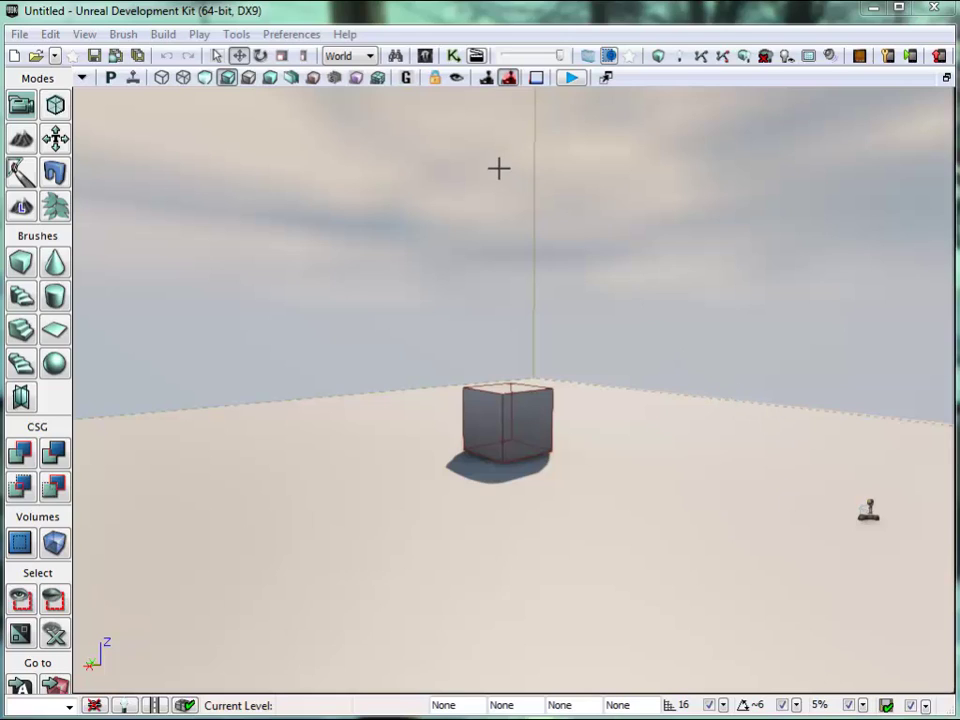
Create a new material named BrickConcreteMat in a new package called NewMaterialsPackage.
left_click(425, 56)
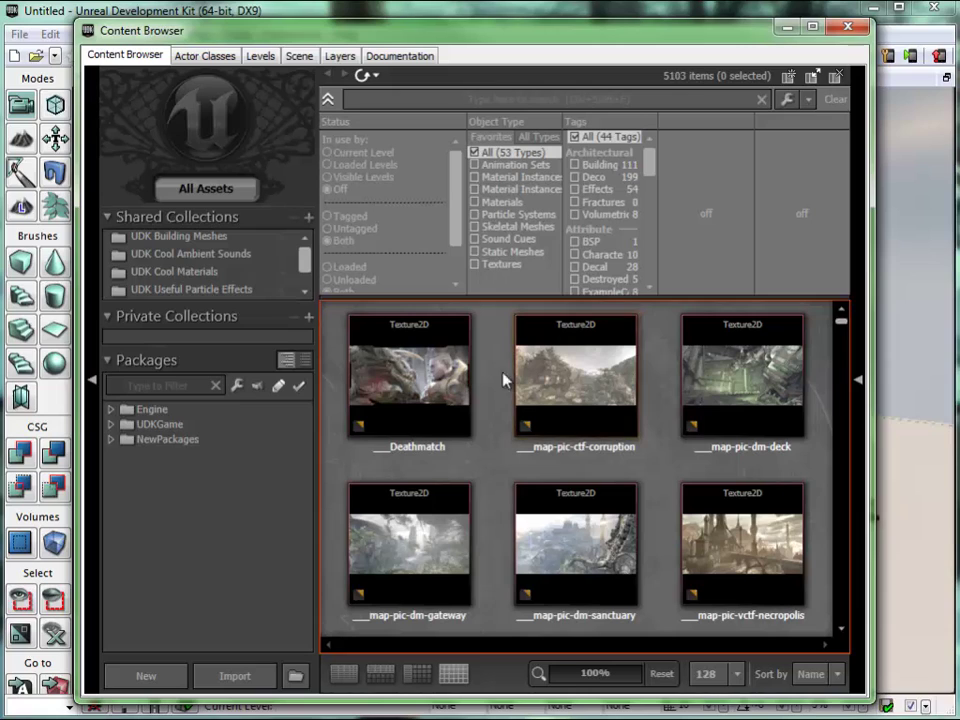
right_click(497, 469)
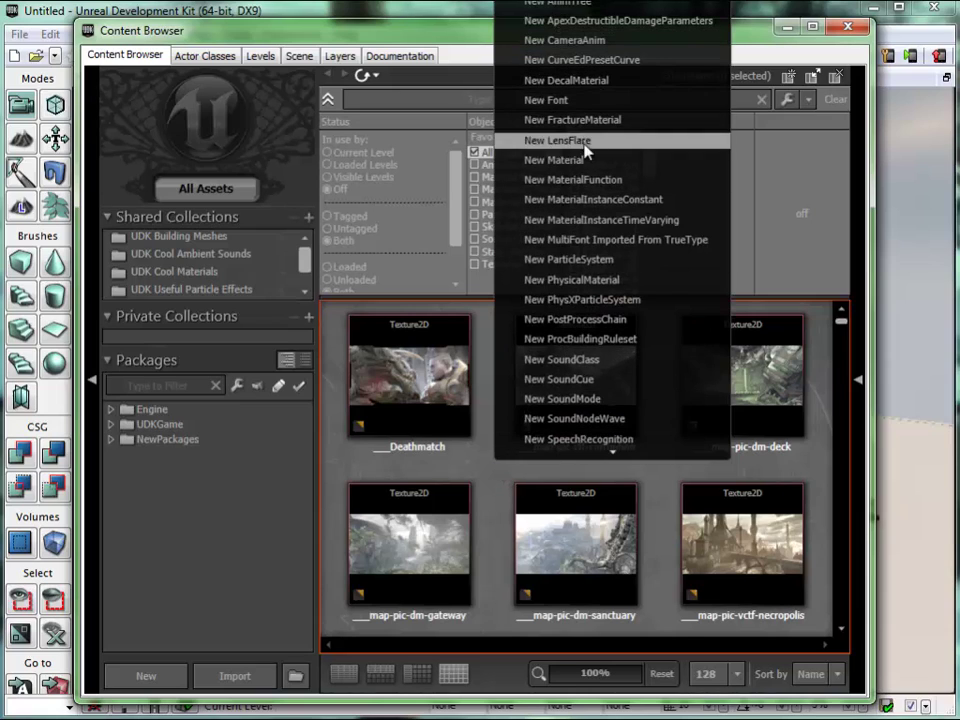
left_click(593, 160)
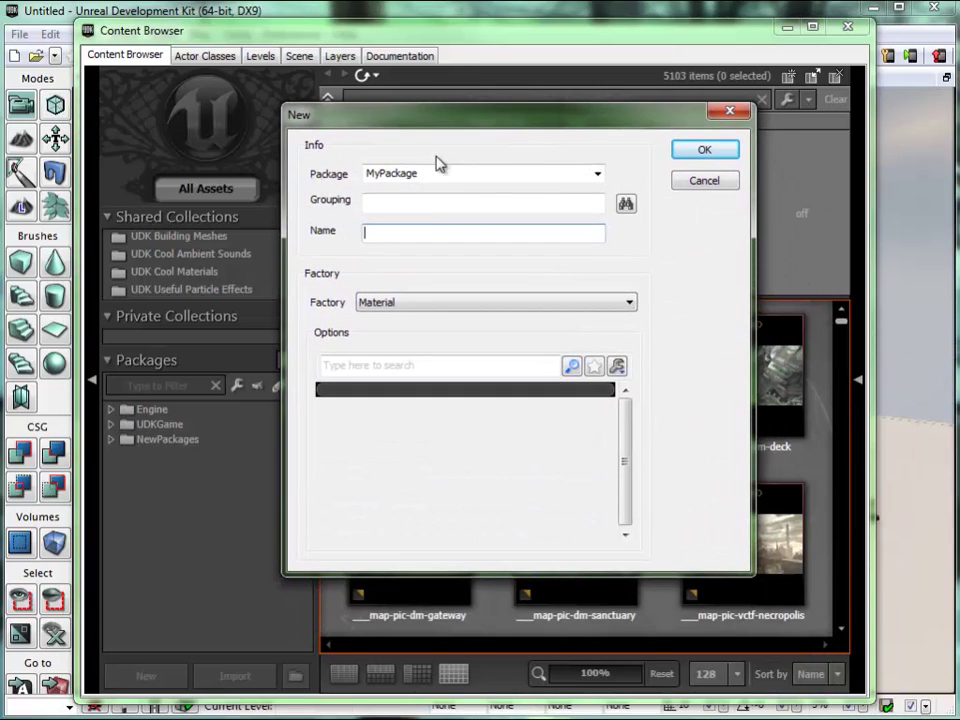
double_click(449, 173)
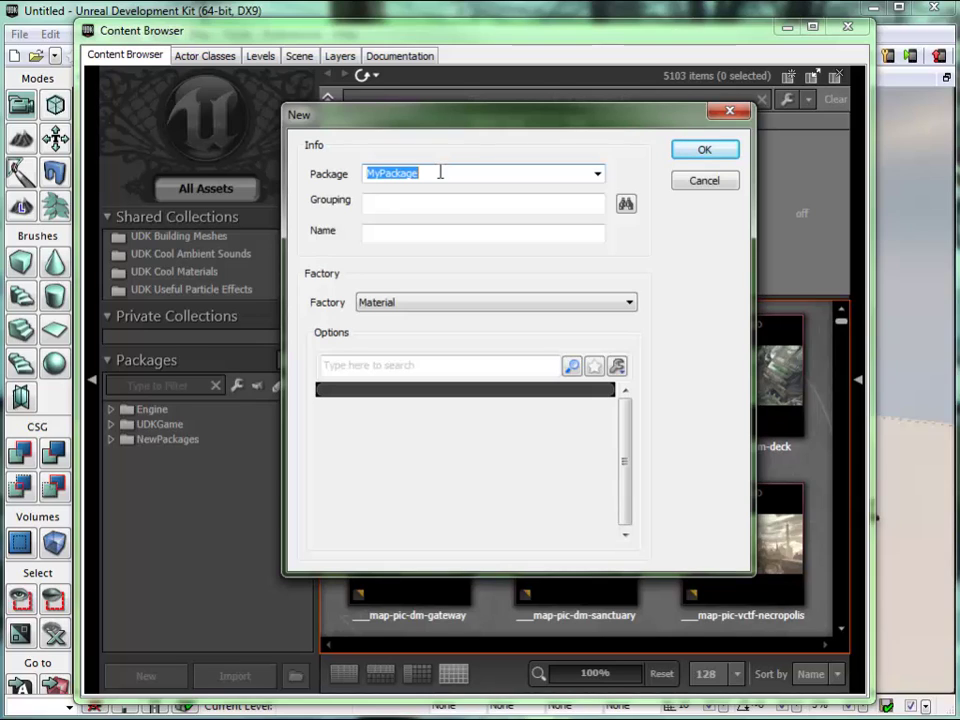
type("New")
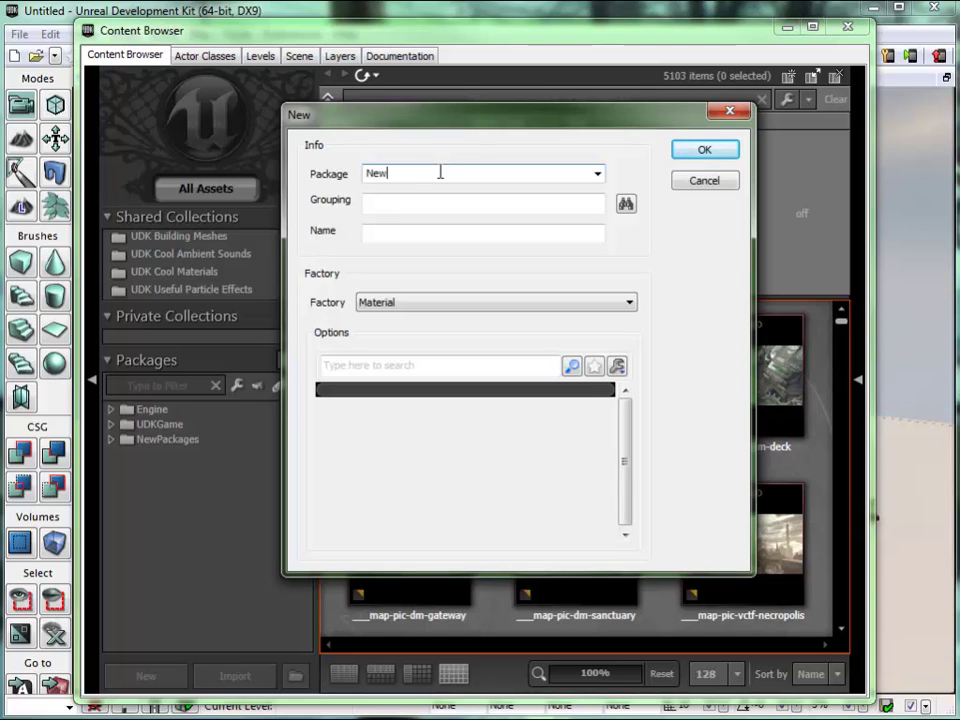
type("MasterialsPackage")
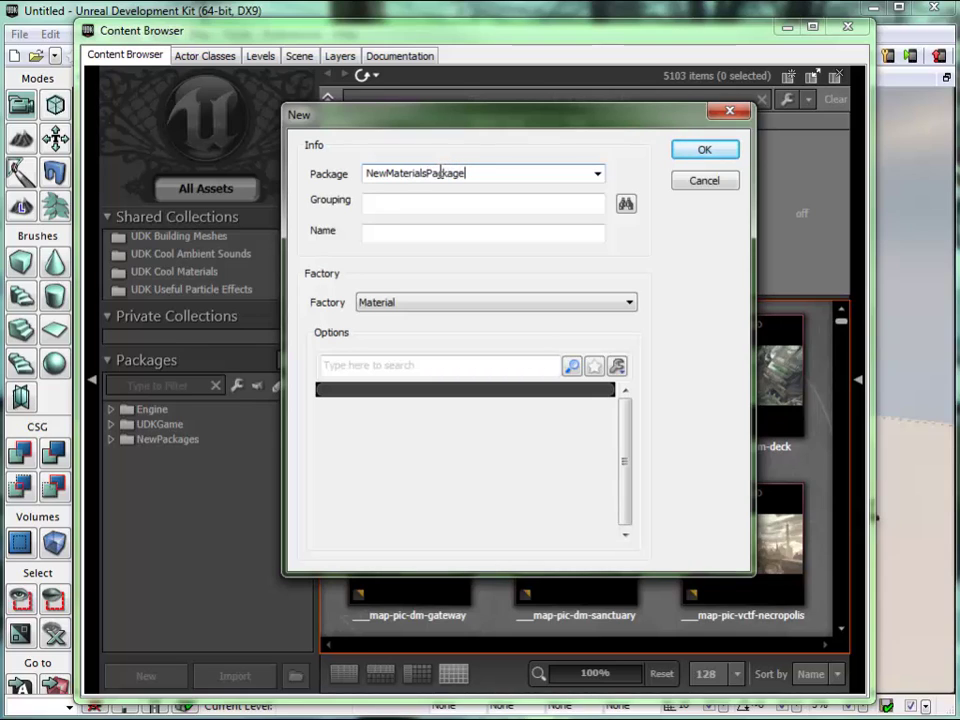
left_click(411, 233)
type("Brick")
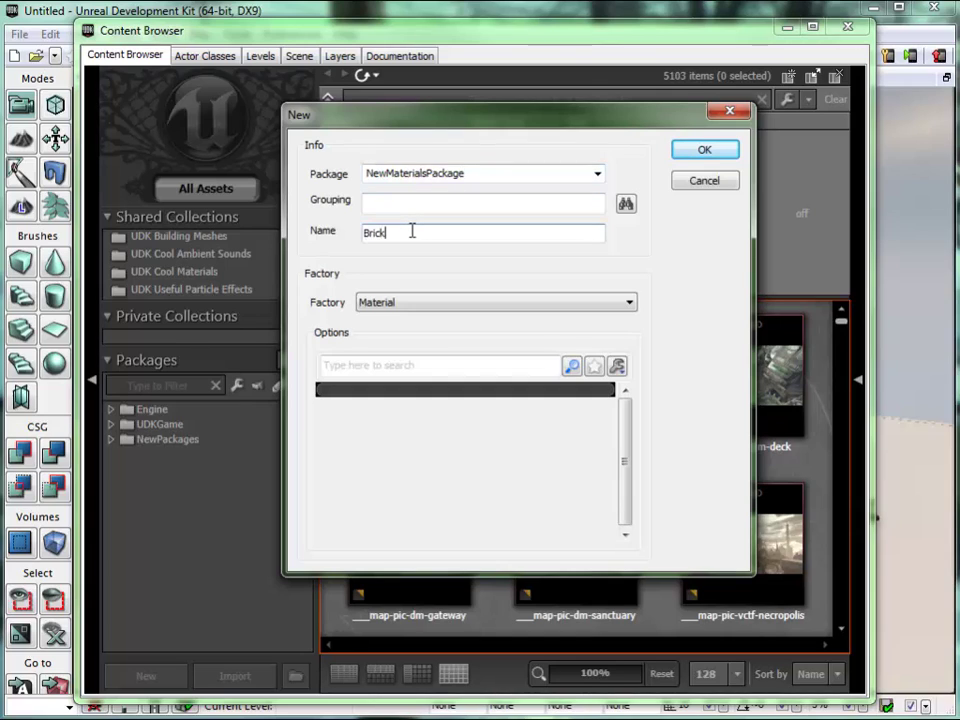
type("ConcreteMas")
type("at")
left_click(704, 150)
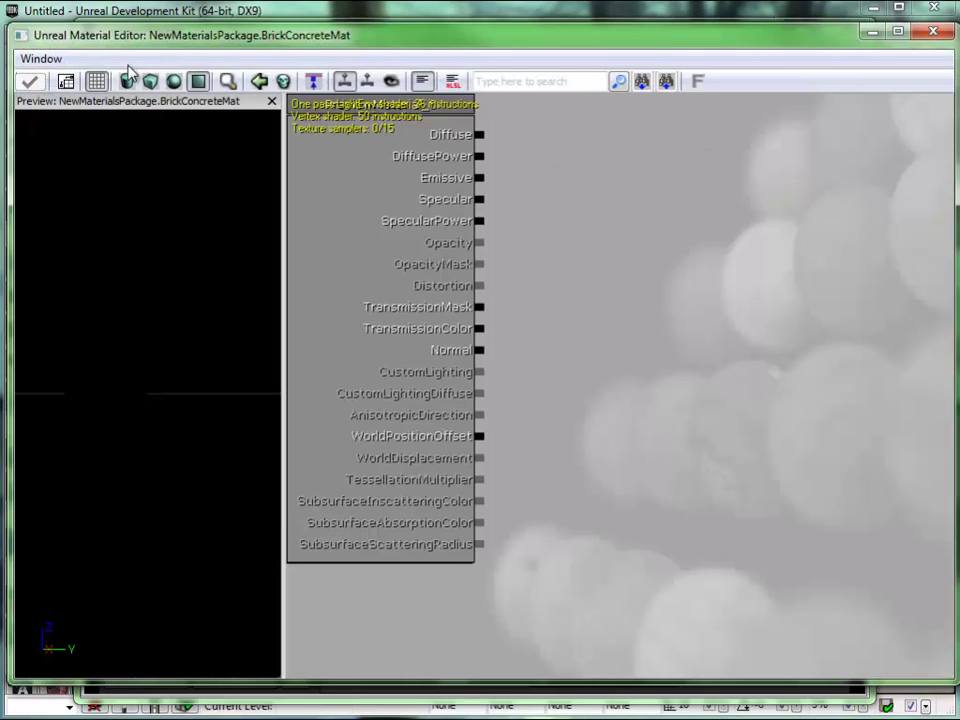
left_click_drag(205, 40, 199, 38)
left_click_drag(549, 236, 582, 281)
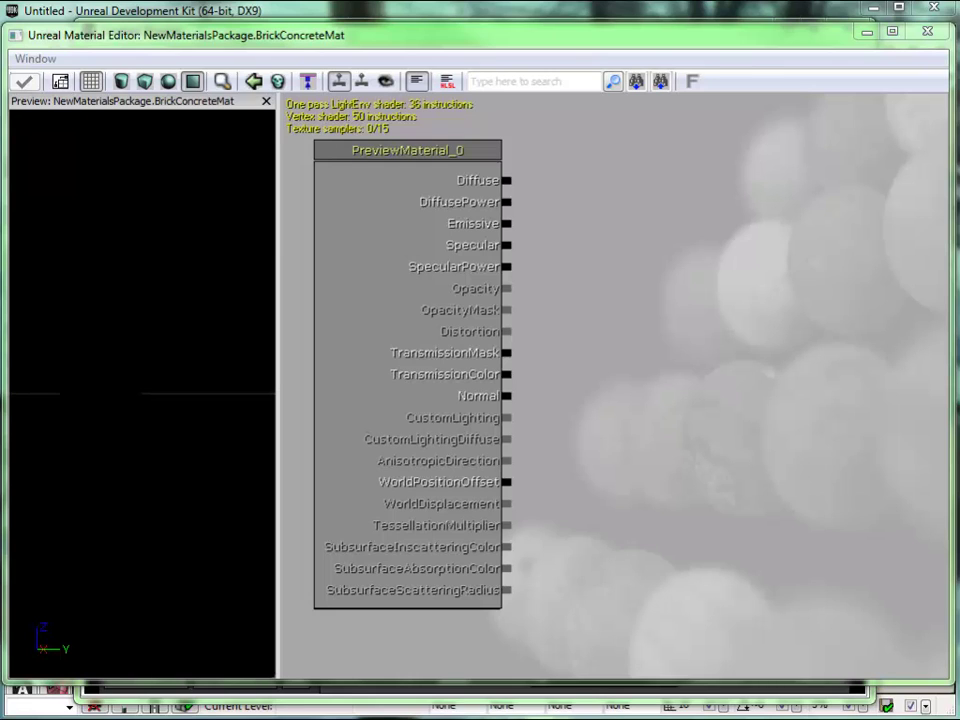
Import Brick_House_01.png, Concrete_driveway_01.png and Mask.png from the Power of 2 folder into NewMaterialsPackage with the default options.
left_click_drag(0, 190, 535, 155)
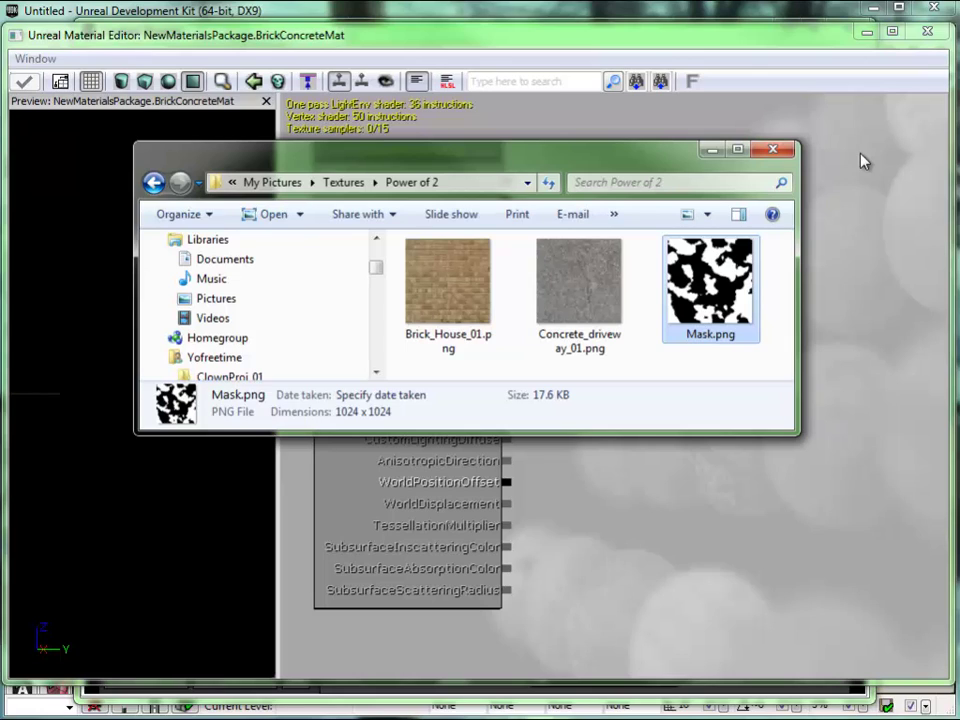
left_click(868, 38)
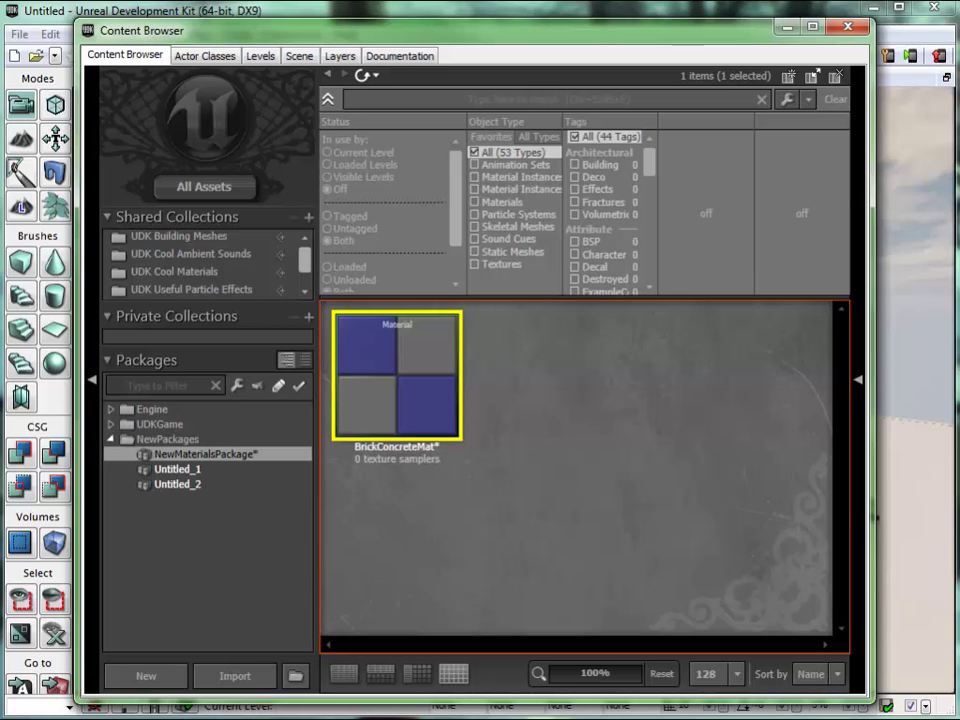
key("alt+Tab")
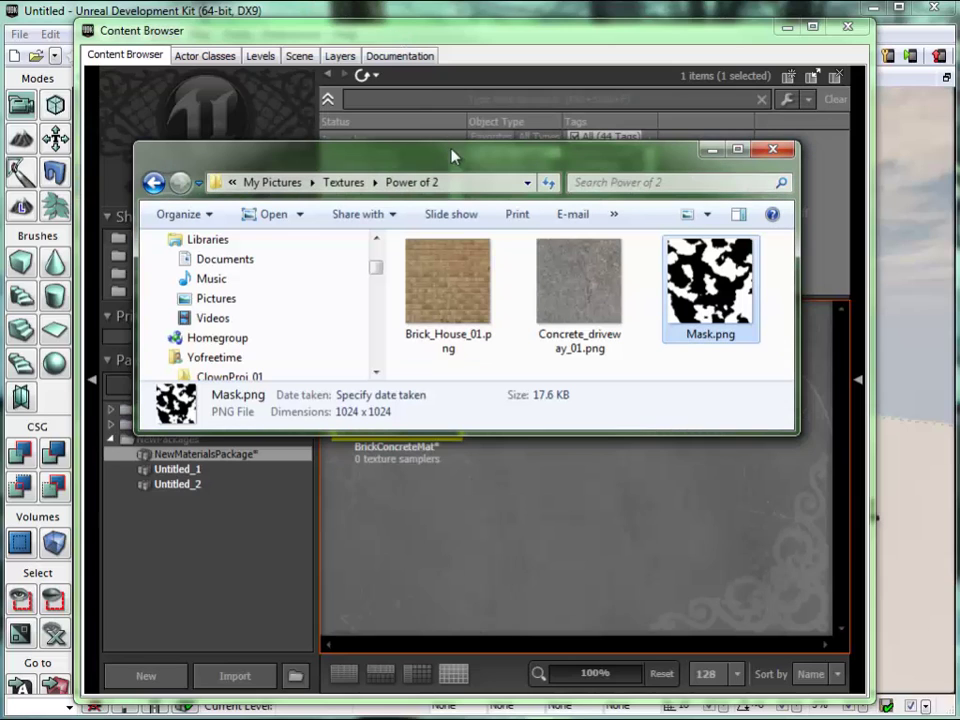
left_click_drag(451, 156, 451, 84)
left_click_drag(433, 296, 698, 212)
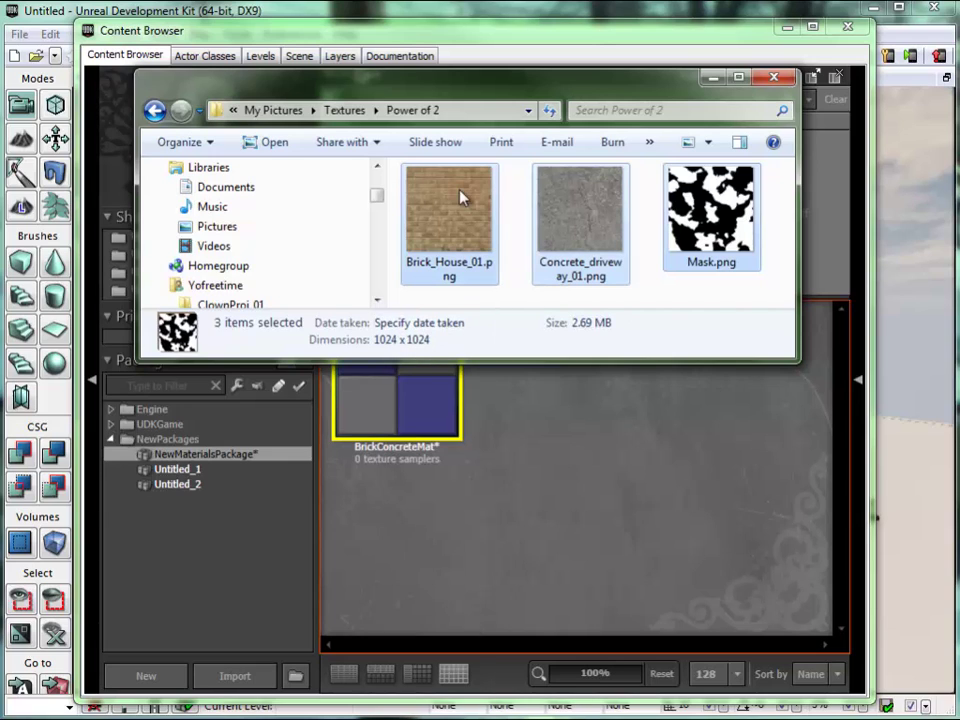
left_click_drag(463, 199, 630, 507)
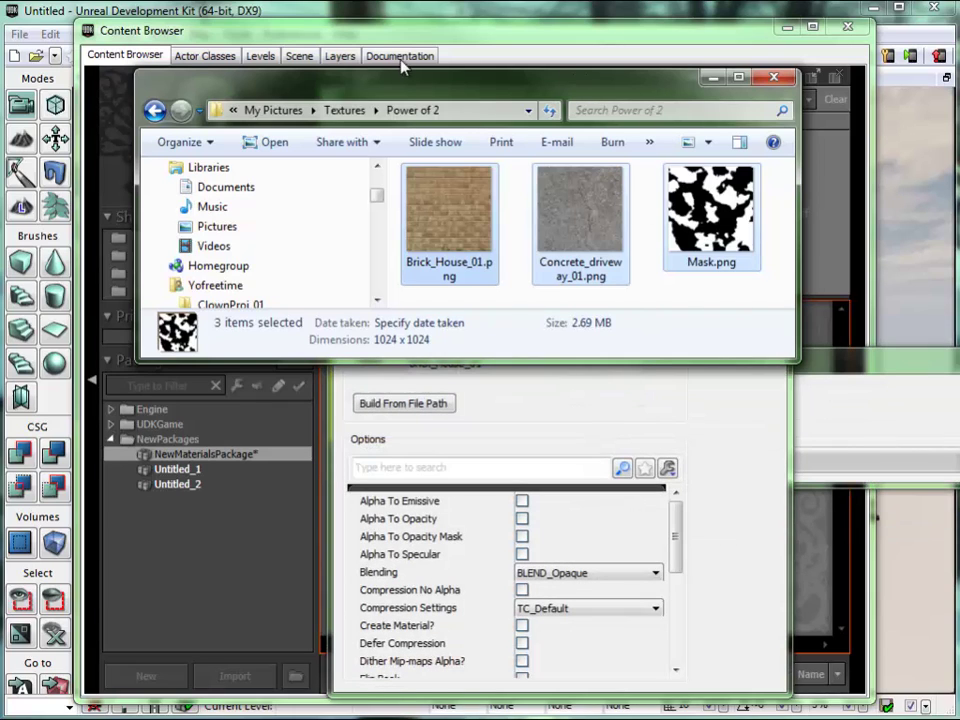
left_click(778, 372)
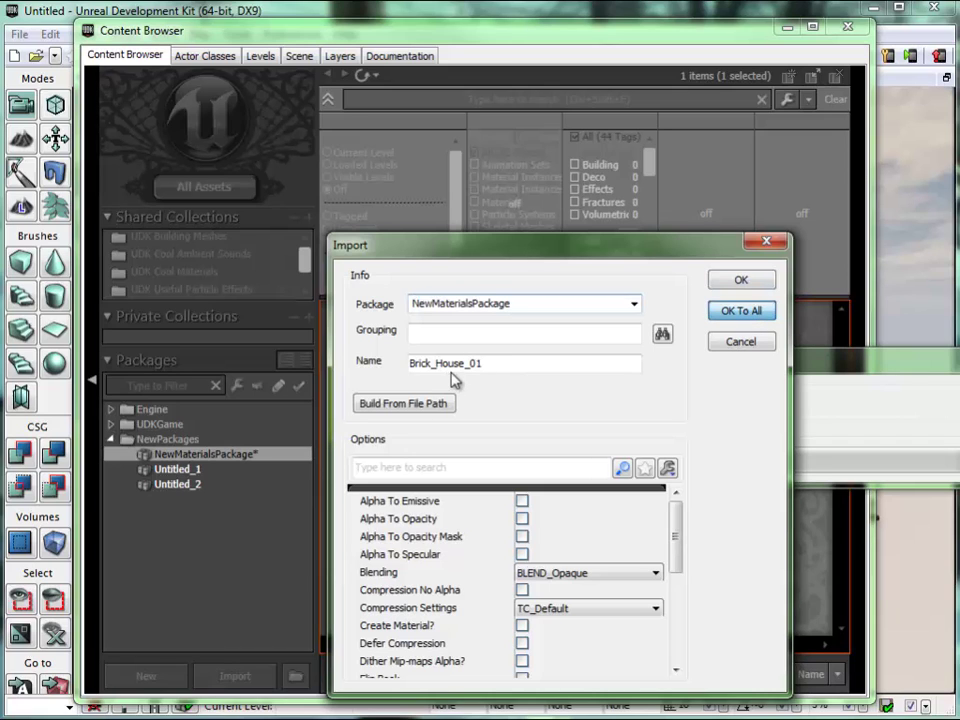
key("Return")
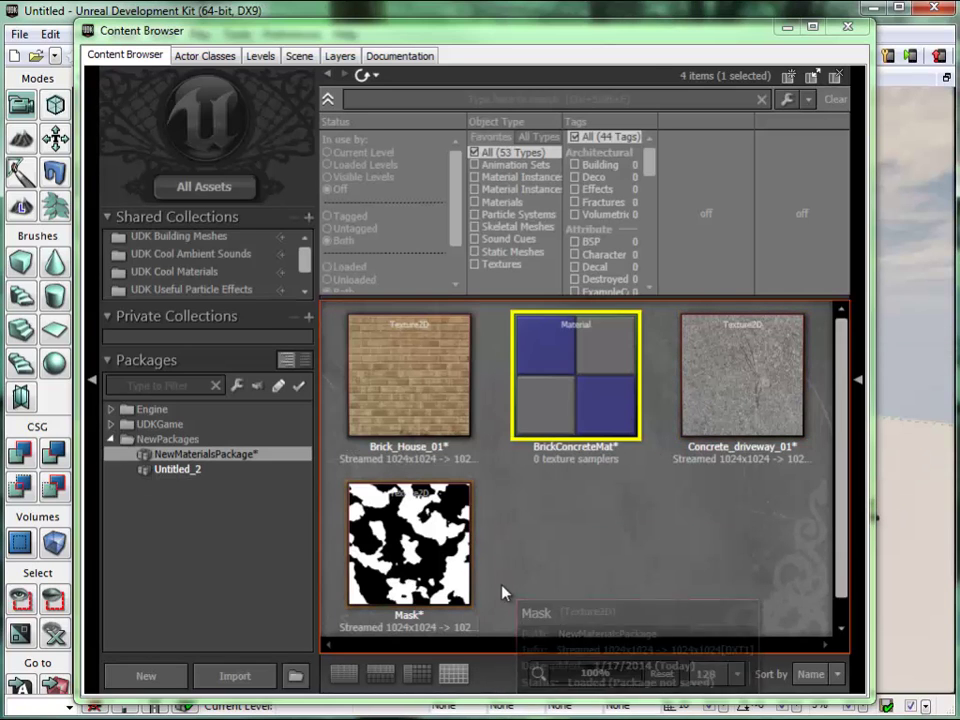
Reopen BrickConcreteMat and add texture samples of Brick_House_01, Concrete_driveway_01 and Mask to its material graph.
double_click(589, 380)
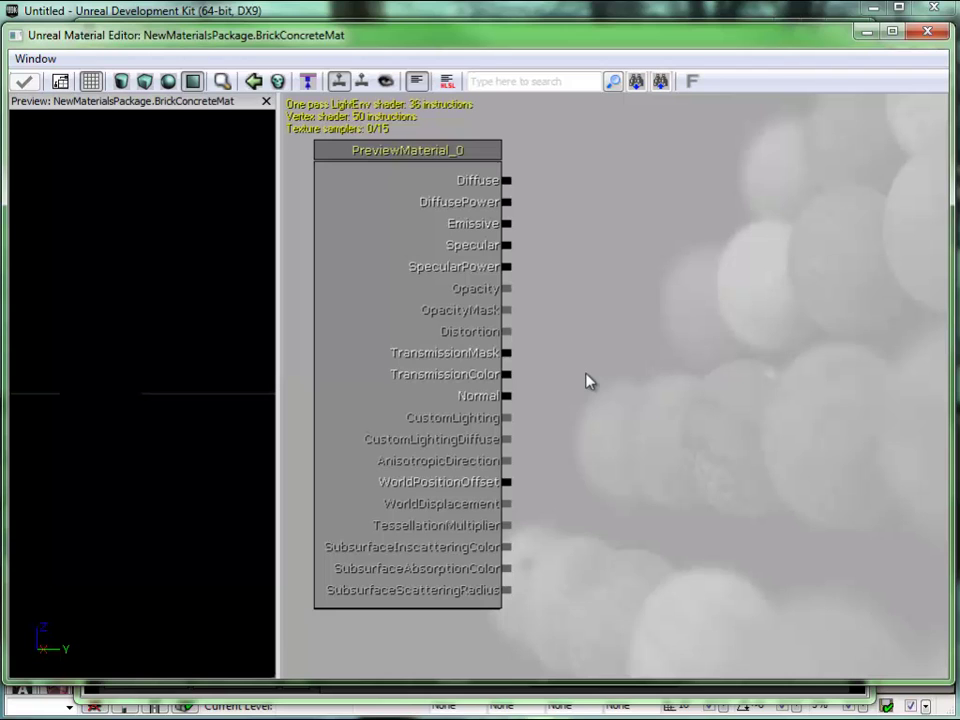
left_click_drag(658, 30, 648, 104)
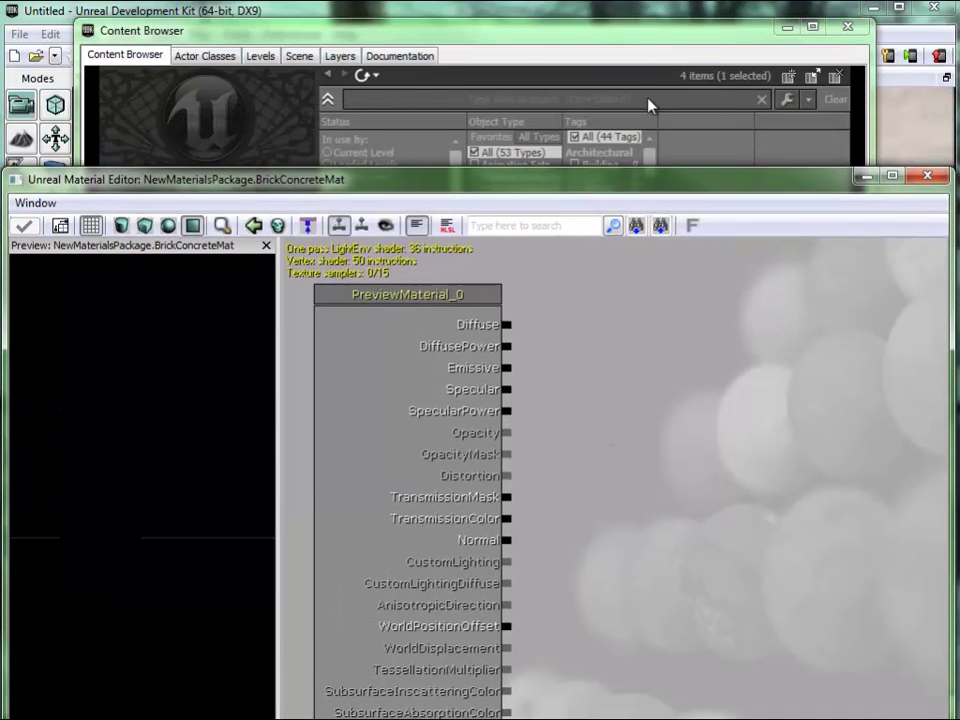
left_click(725, 45)
left_click_drag(715, 43, 505, 20)
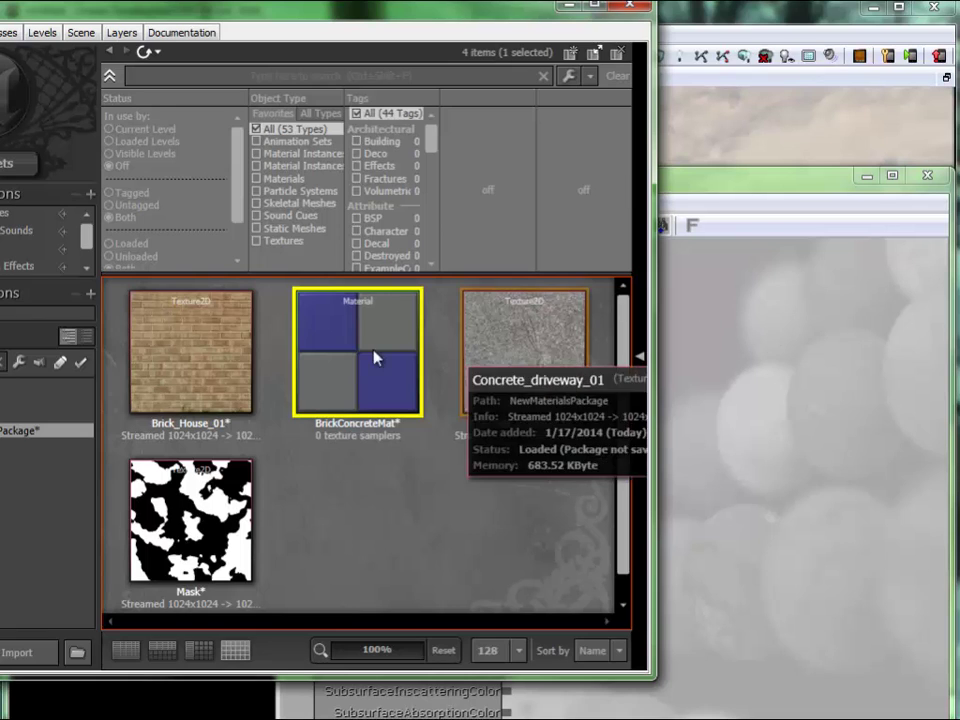
left_click(196, 363)
left_click_drag(196, 363, 752, 328)
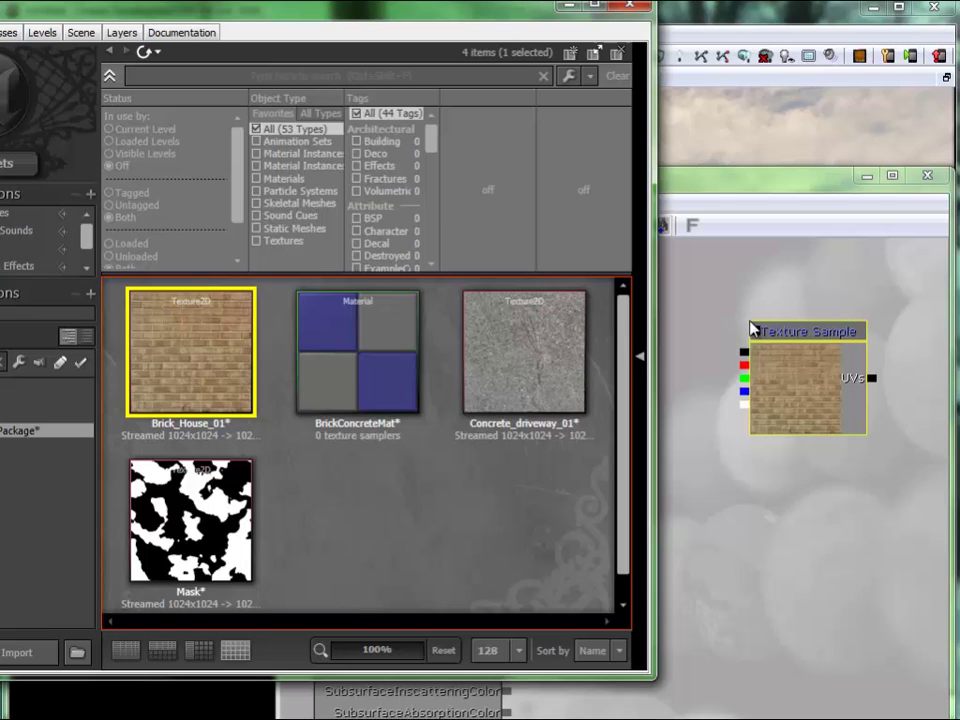
left_click(546, 369)
left_click_drag(521, 341, 814, 543)
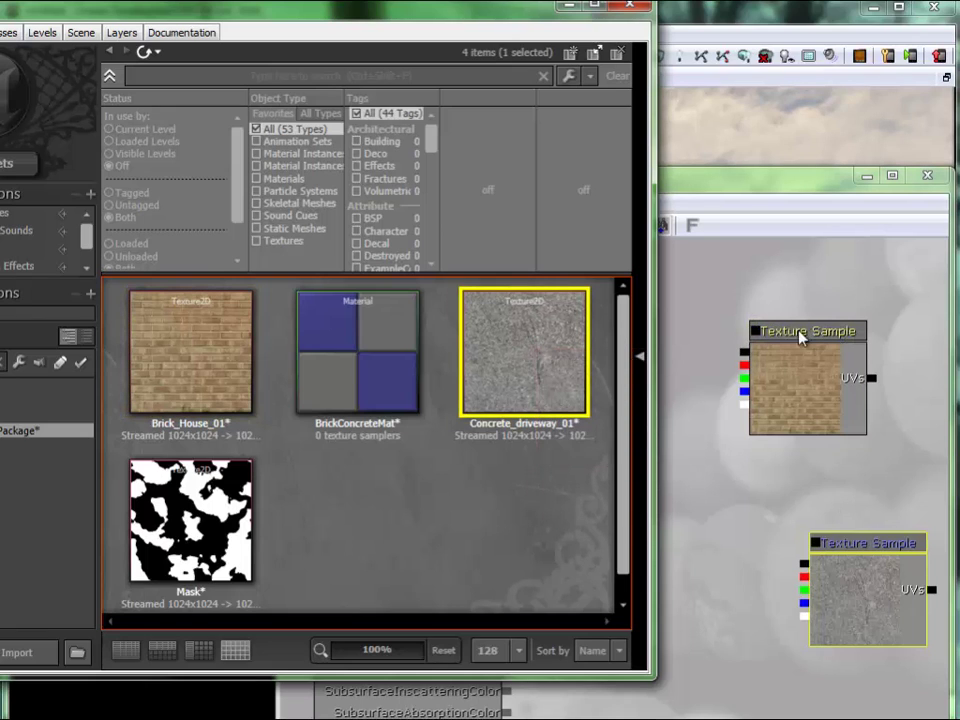
left_click(203, 497)
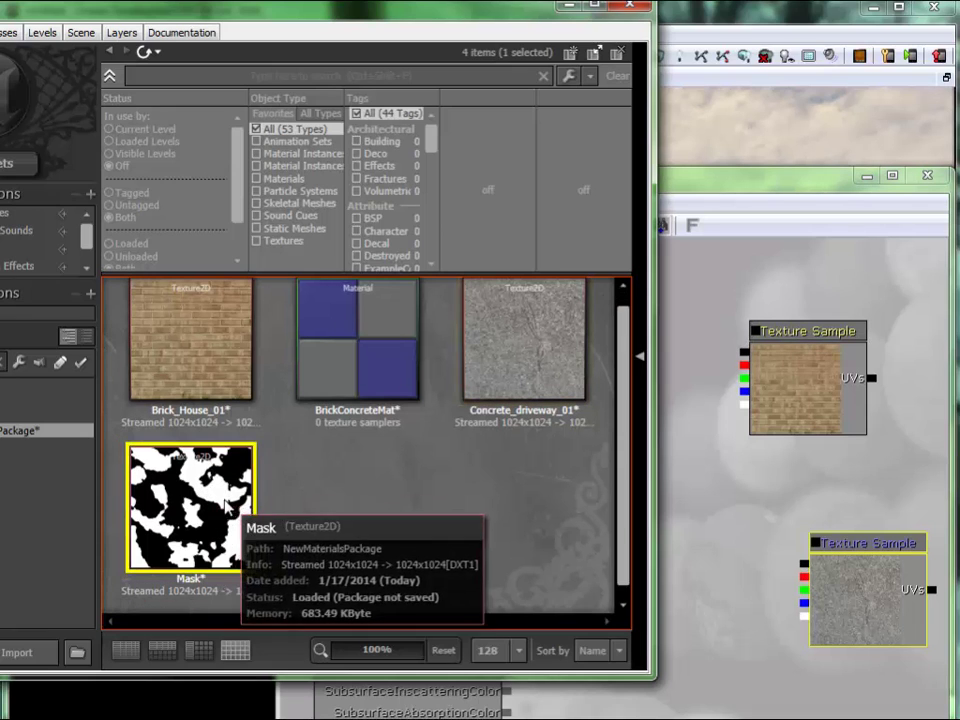
left_click_drag(203, 497, 768, 490)
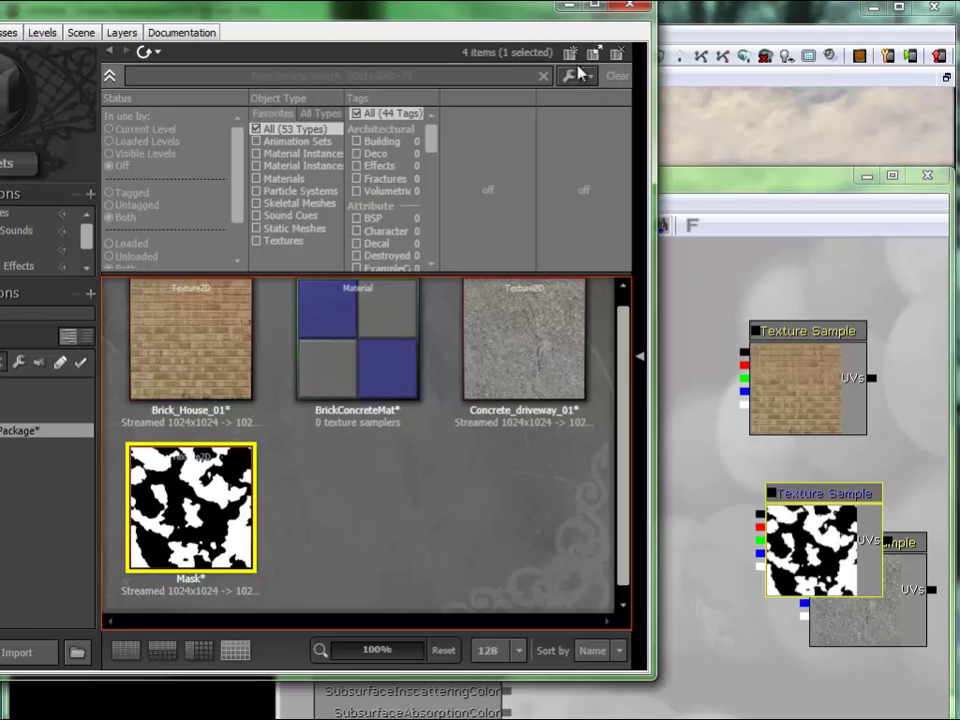
Stack the brick, concrete and mask texture samples in one column, leaving room between them and the material node.
left_click_drag(561, 20, 809, 78)
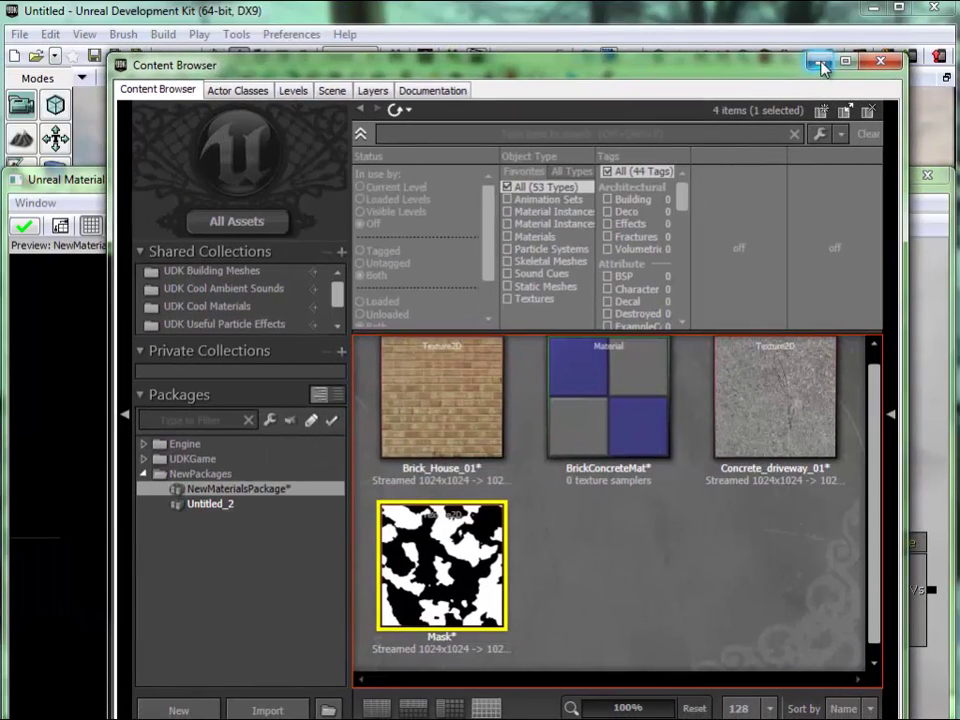
left_click(819, 63)
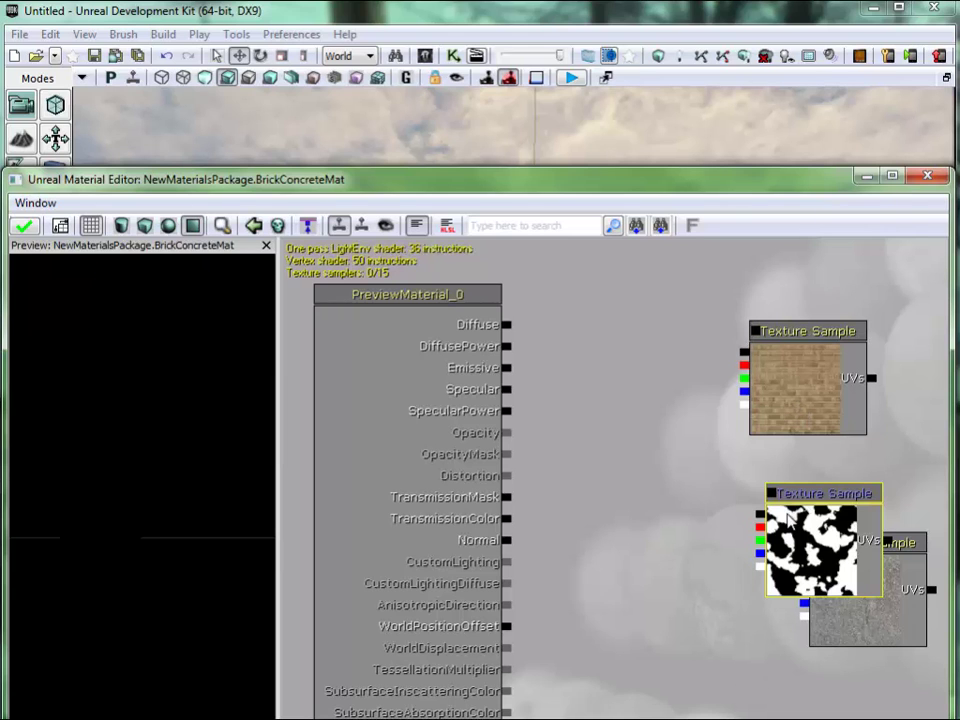
left_click_drag(729, 184, 731, 31)
left_click(828, 225)
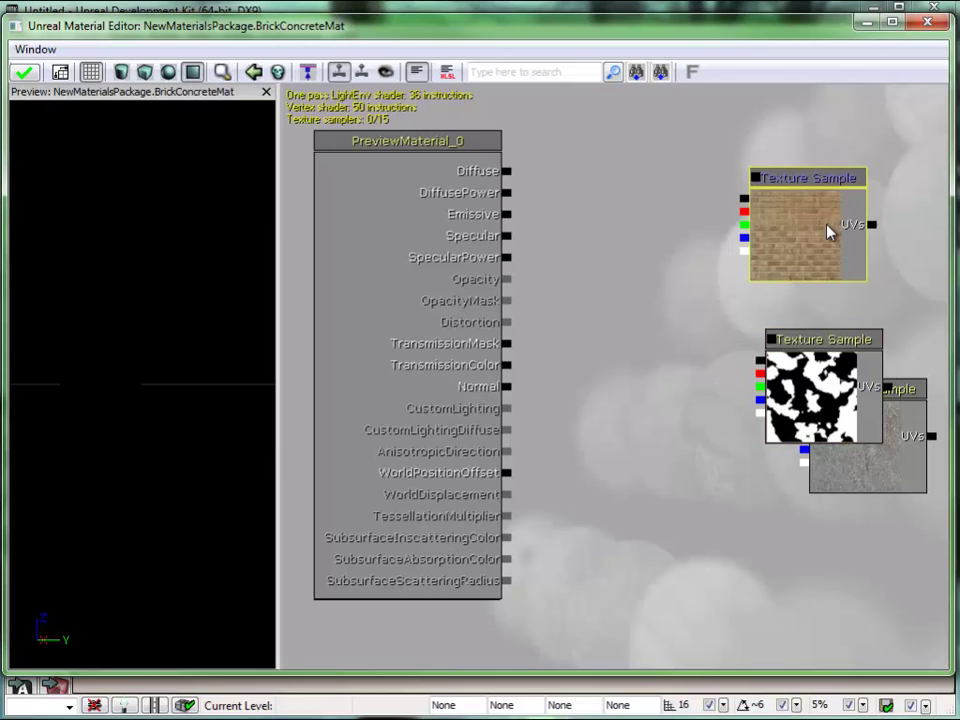
left_click_drag(812, 238, 724, 162)
left_click_drag(828, 341, 699, 474)
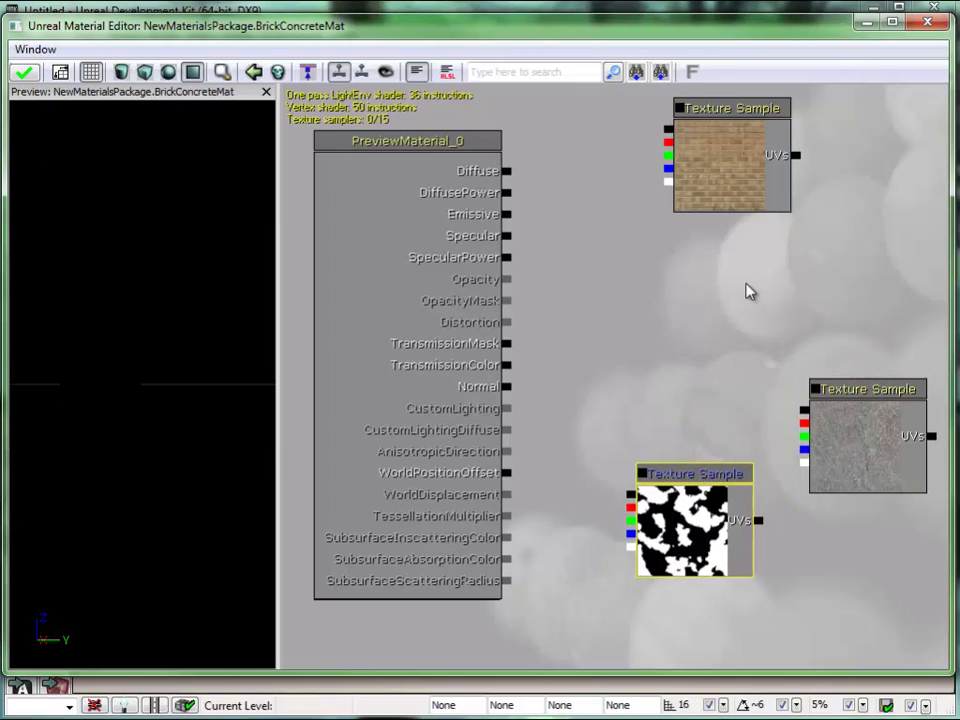
left_click(858, 428)
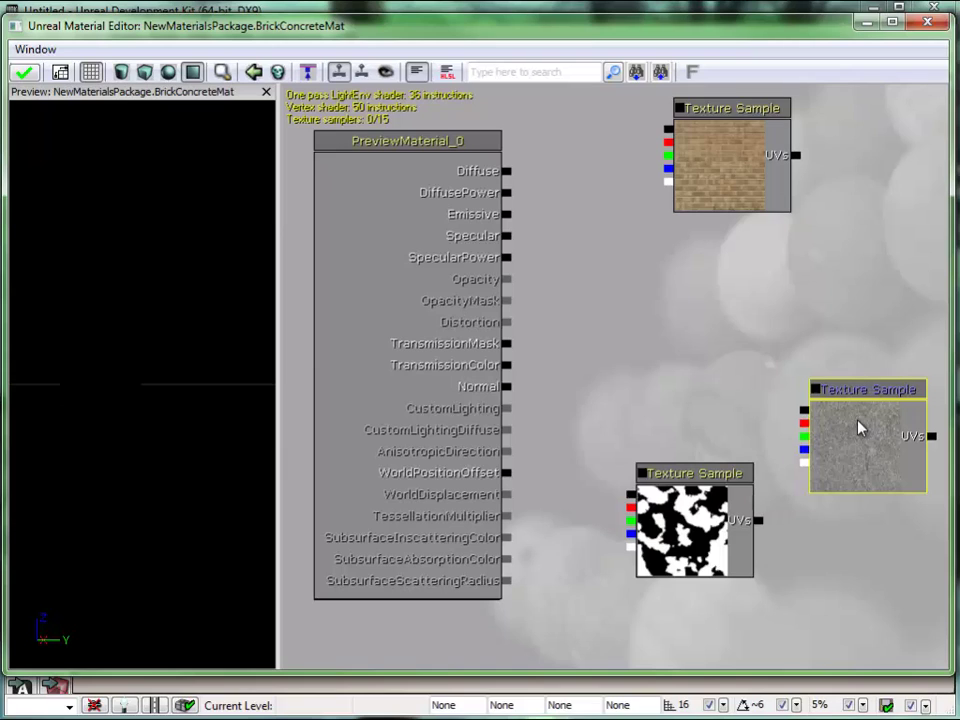
left_click_drag(874, 437, 743, 290)
left_click(683, 535)
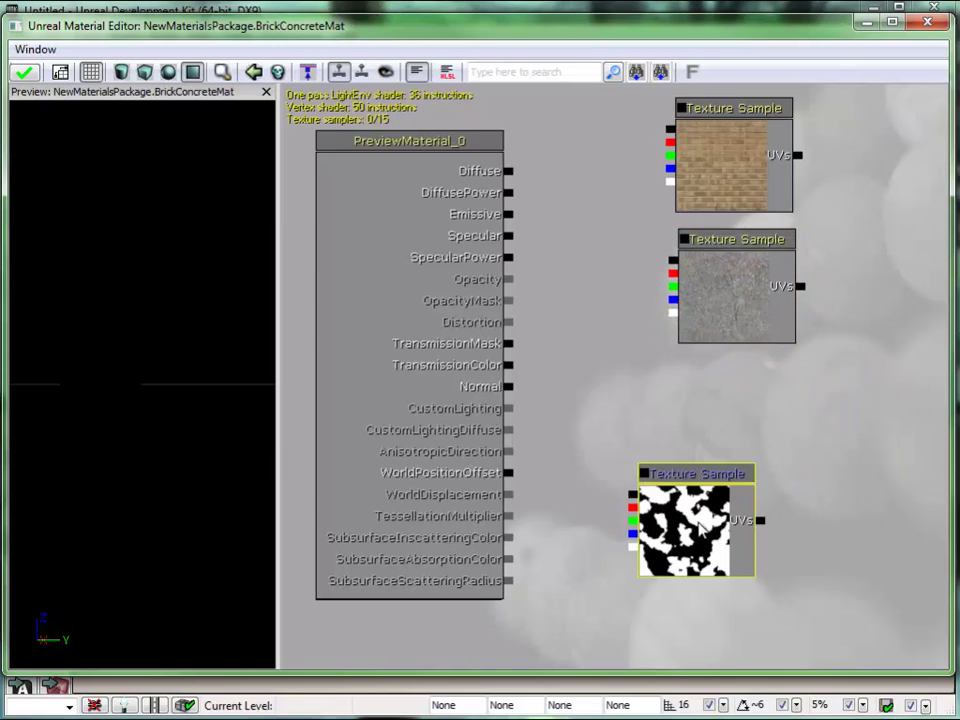
left_click_drag(683, 535, 729, 432)
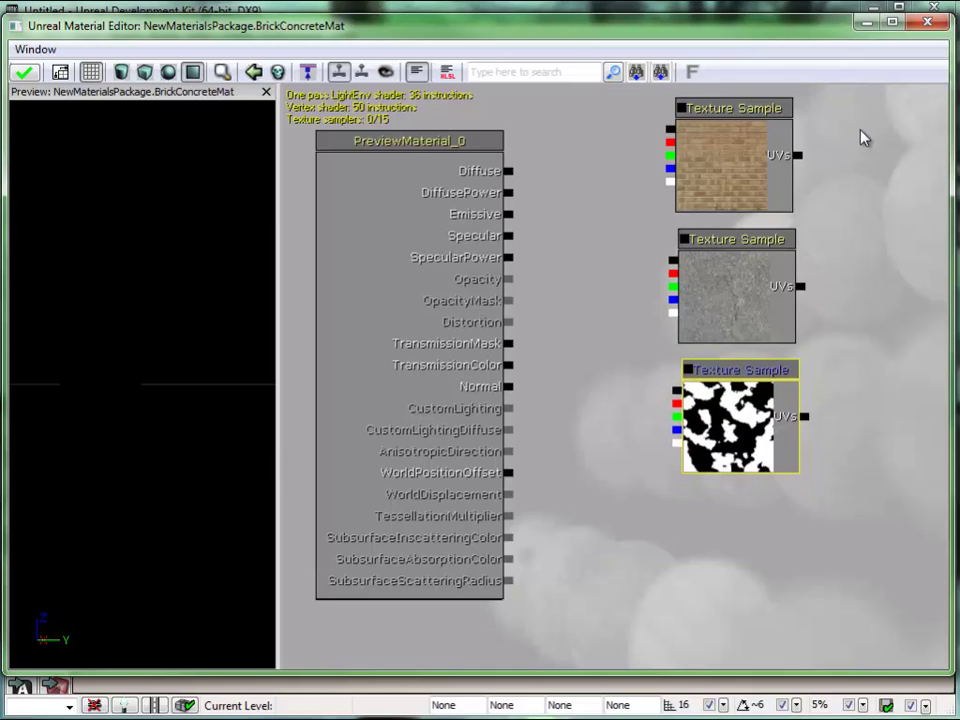
left_click_drag(860, 131, 621, 436, "ctrl+alt")
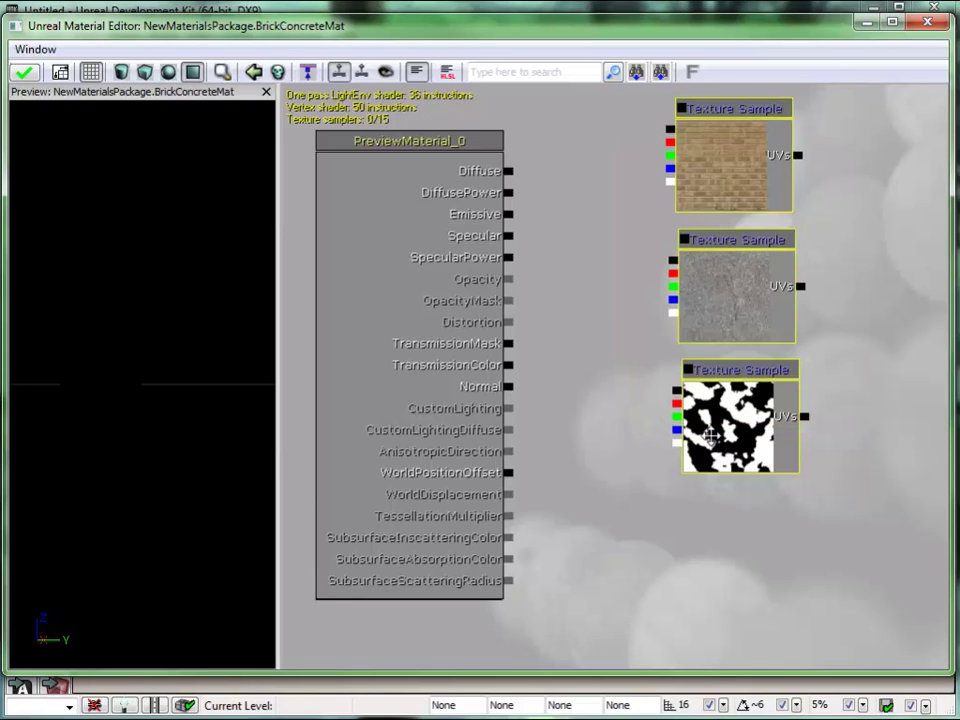
left_click_drag(718, 446, 835, 455)
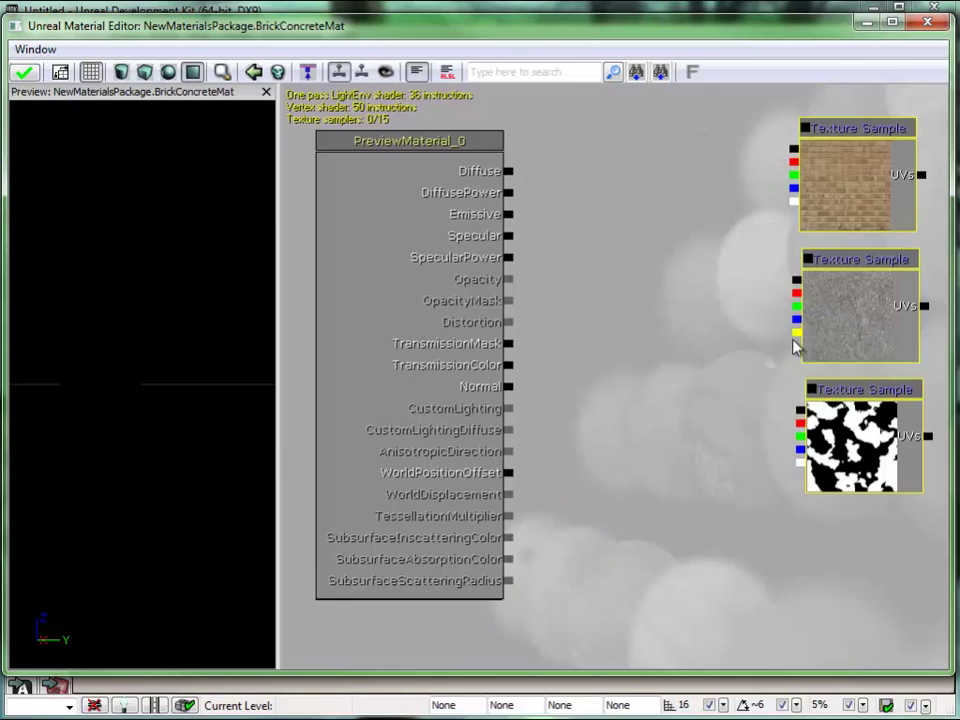
Add a Lerp node and connect the brick texture to A, the concrete texture to B and the mask to Alpha.
left_click(634, 259)
left_click_drag(662, 305, 642, 261)
left_click_drag(795, 150, 724, 247)
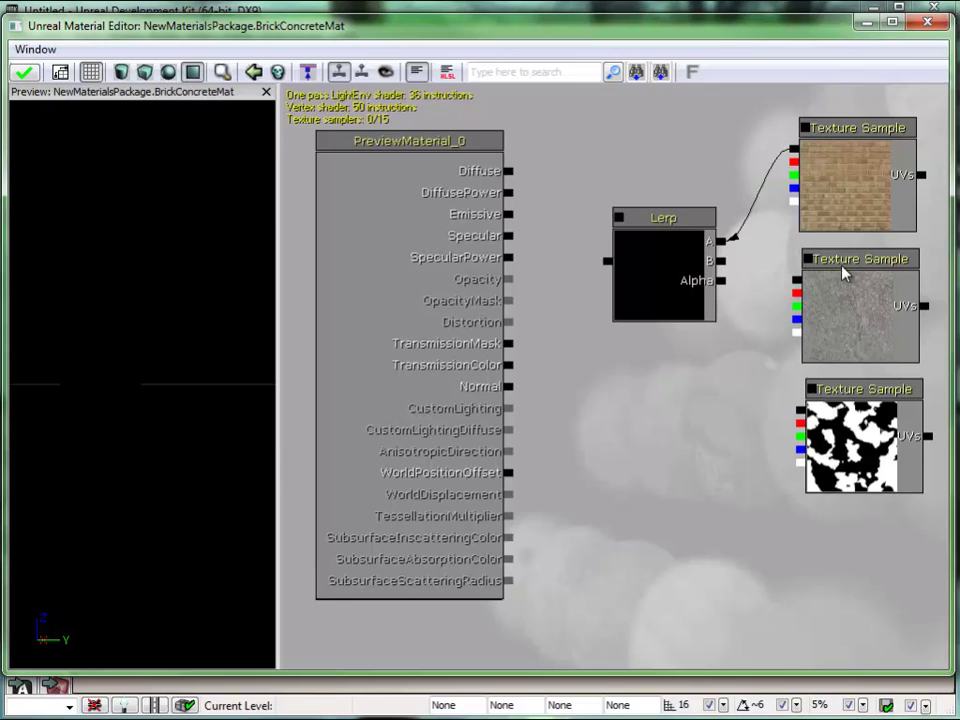
left_click_drag(797, 284, 722, 262)
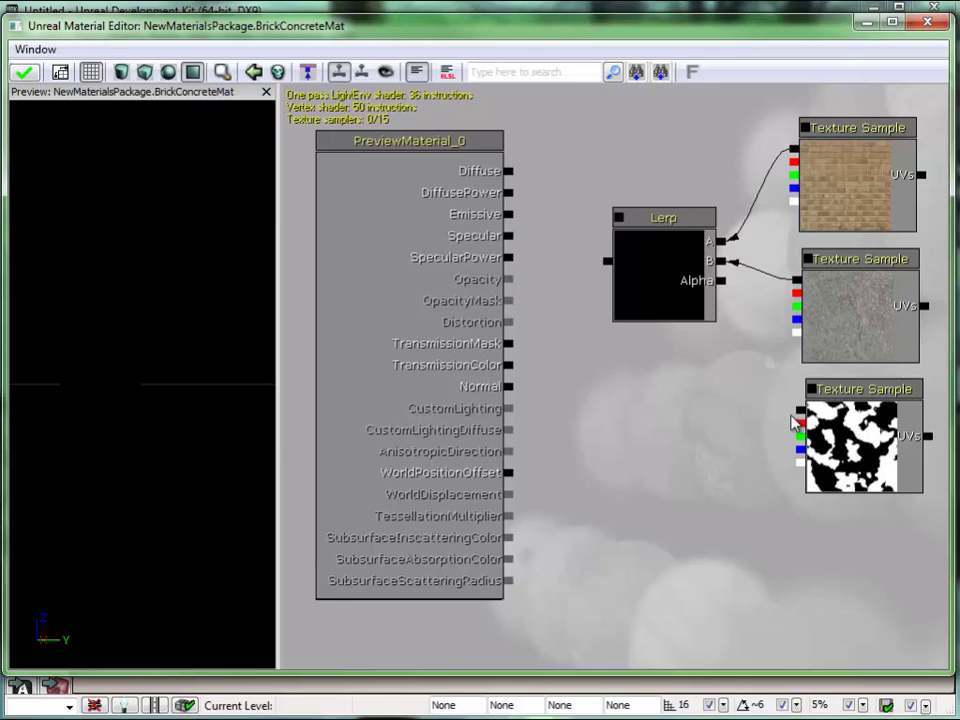
left_click_drag(797, 412, 727, 292)
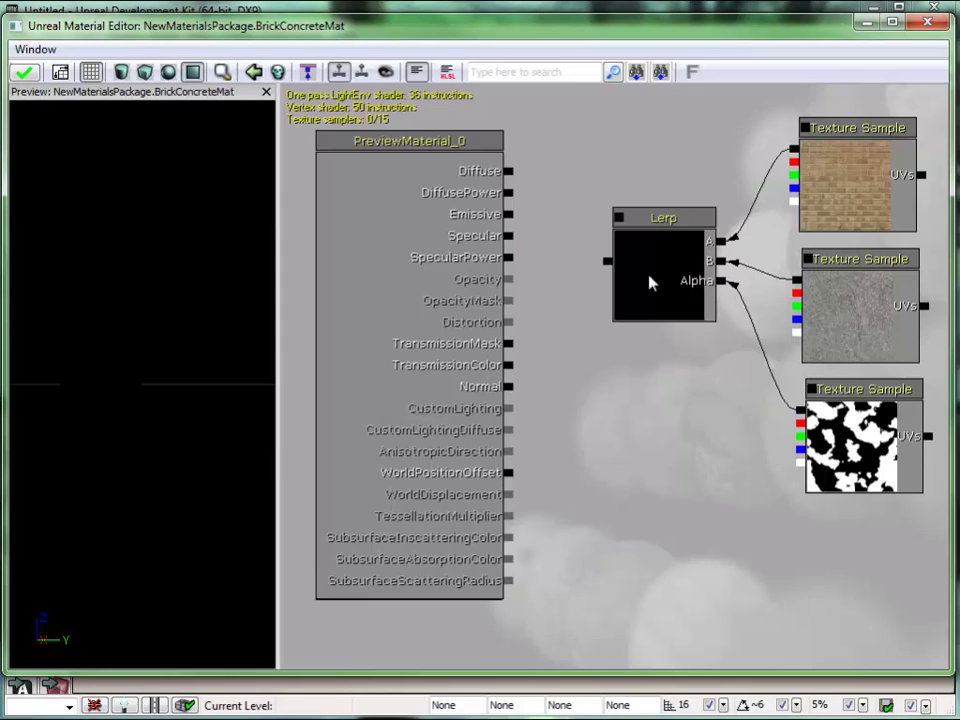
Preview the Lerp result, connect its output to the material's Diffuse input, and widen the preview pane to inspect the blend.
left_click(619, 220)
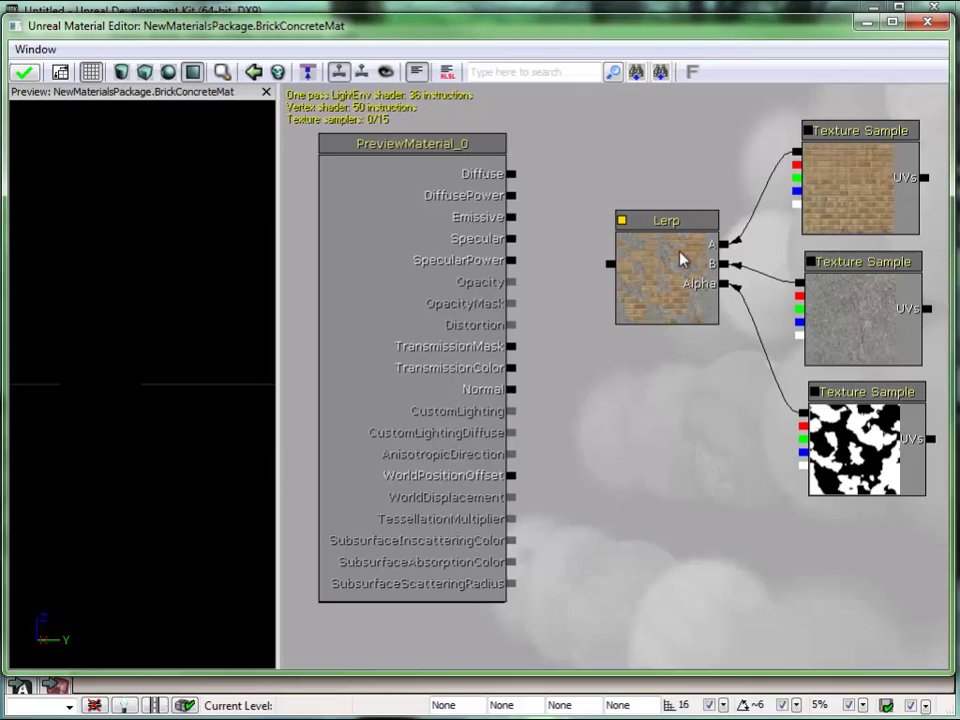
left_click_drag(610, 268, 515, 178)
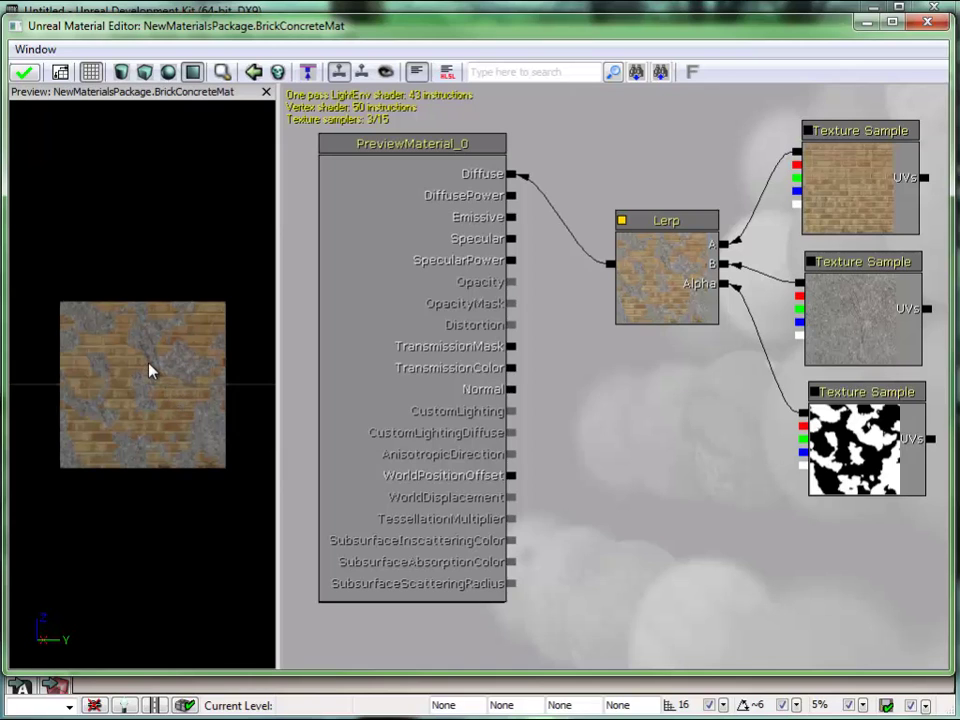
scroll(148, 370, "up", 5)
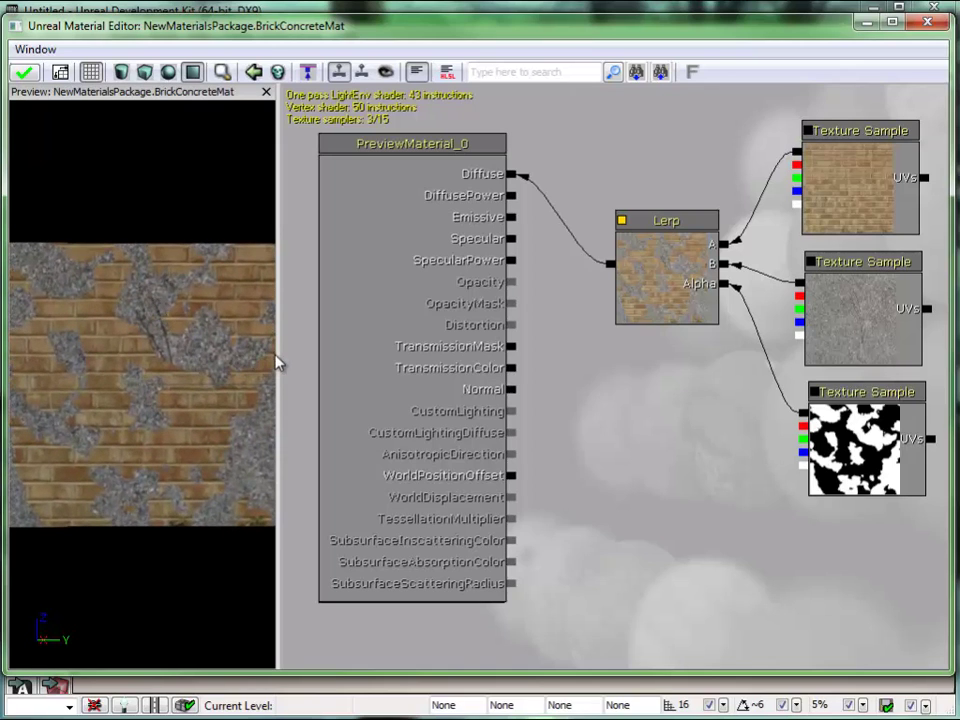
left_click_drag(274, 354, 372, 360)
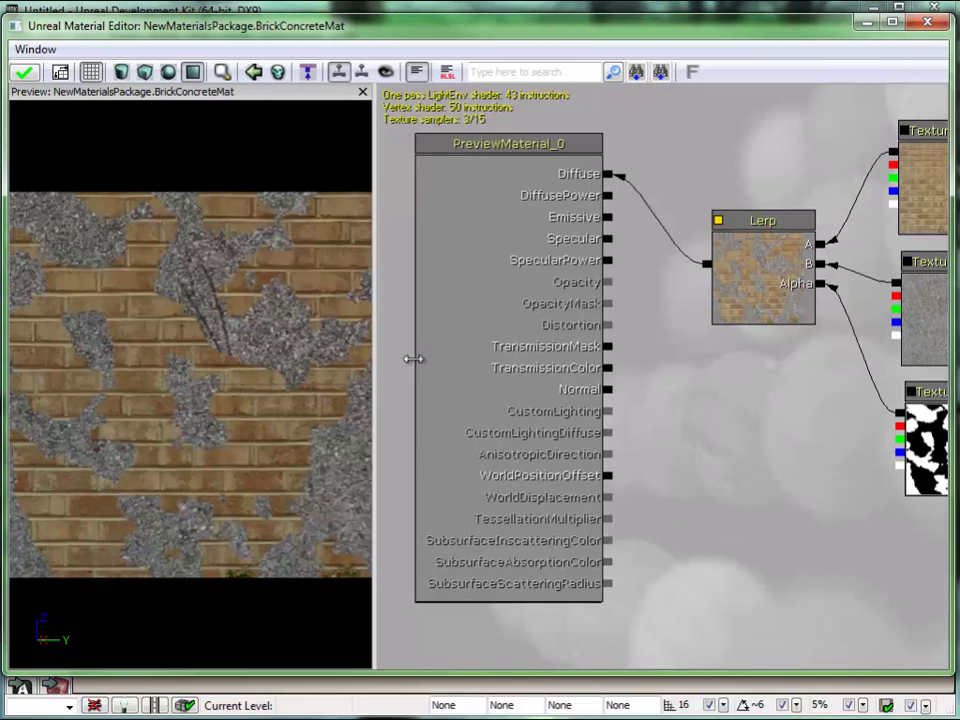
left_click_drag(413, 358, 411, 358)
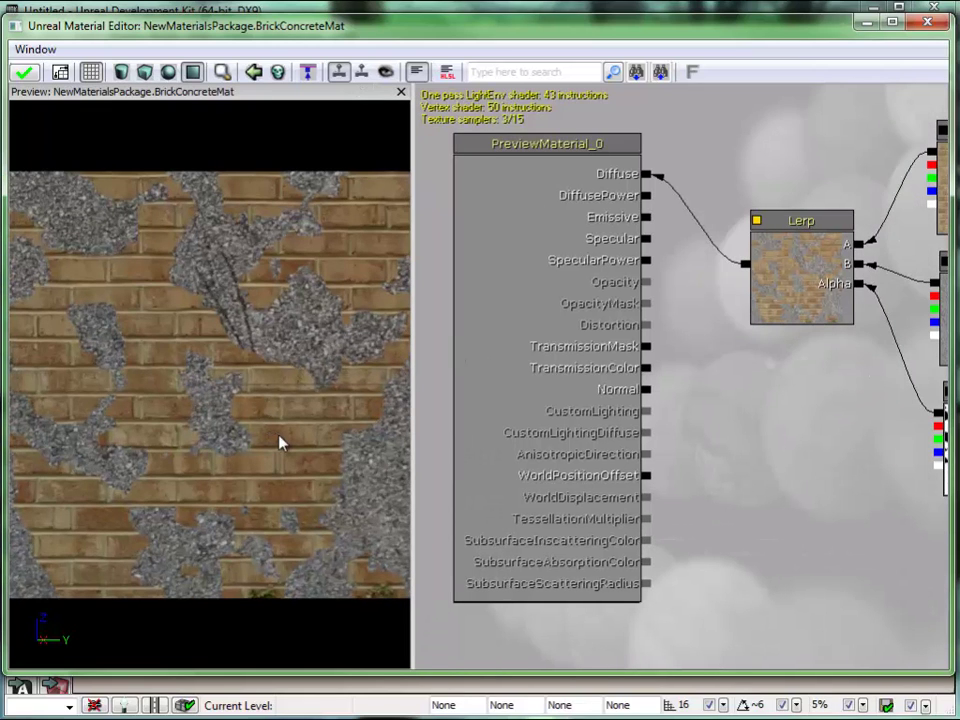
scroll(279, 437, "down", 3)
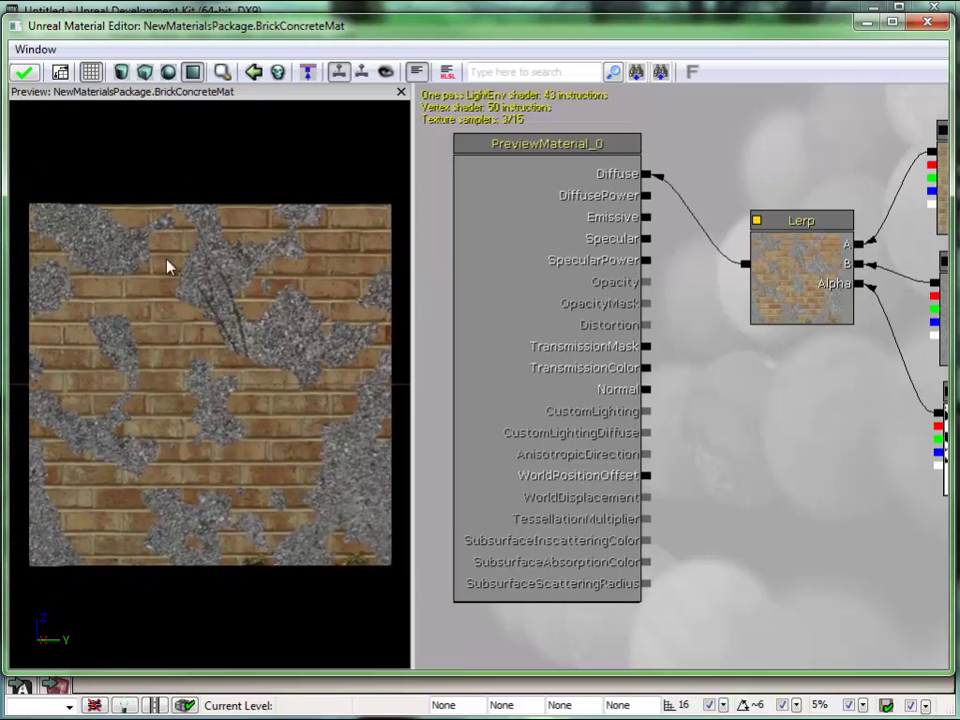
Swap the Lerp inputs so concrete feeds A and brick feeds B, and apply the changes to BrickConcreteMat.
left_click_drag(756, 401, 617, 421)
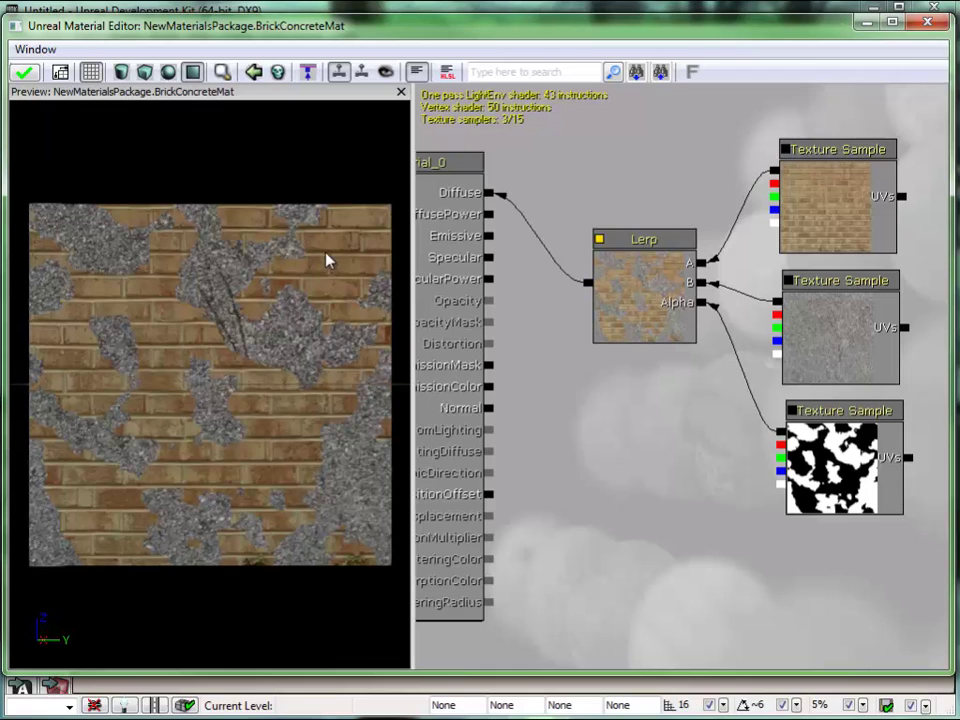
left_click_drag(701, 263, 775, 171)
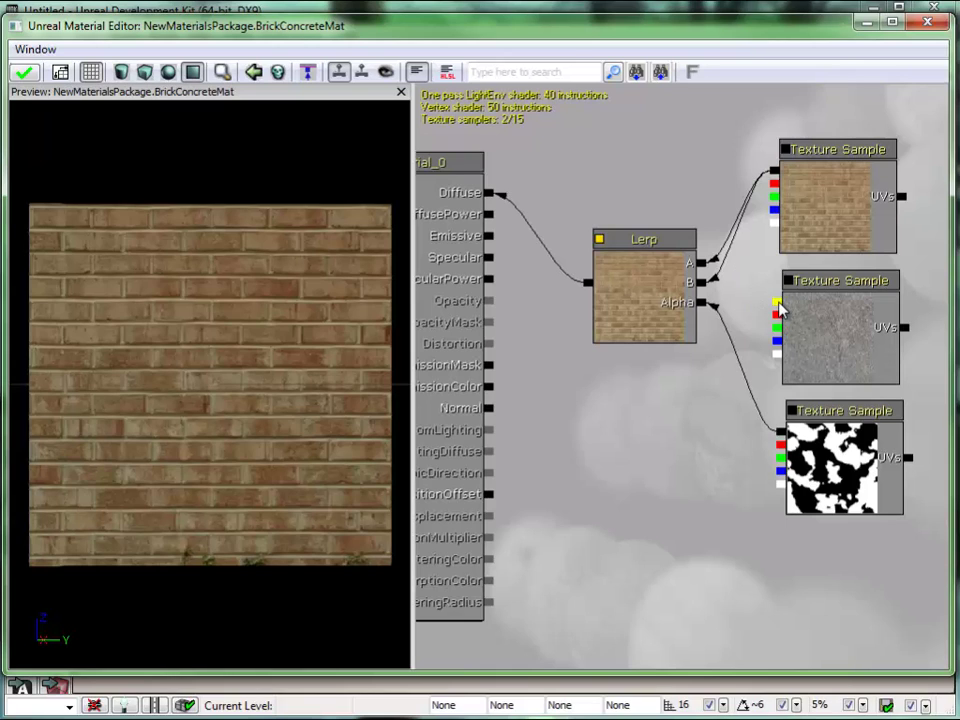
left_click_drag(779, 303, 704, 282)
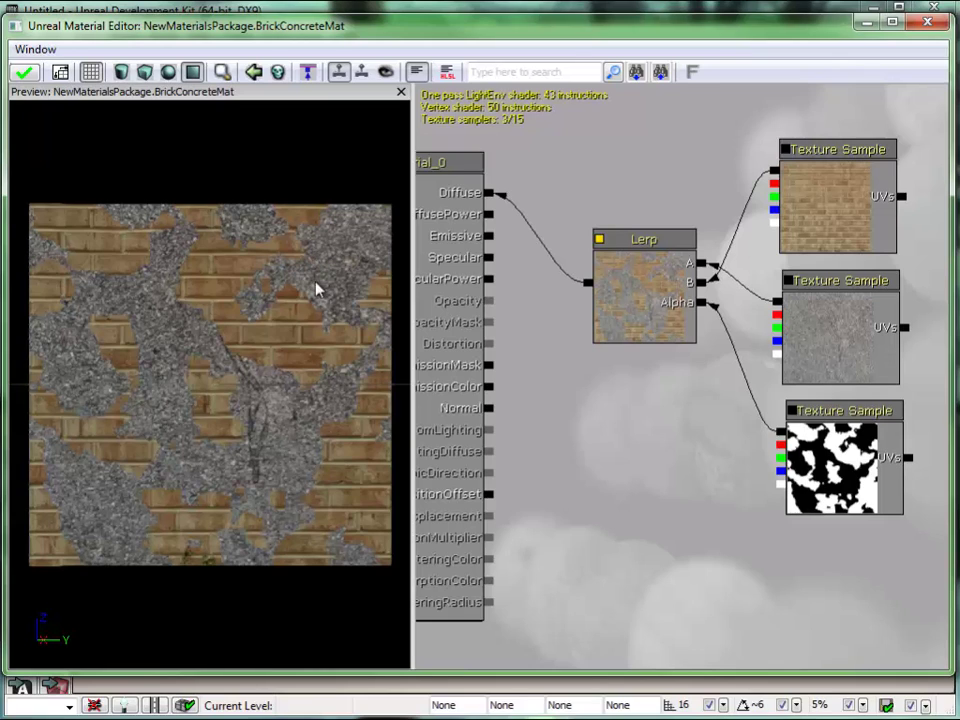
left_click(25, 74)
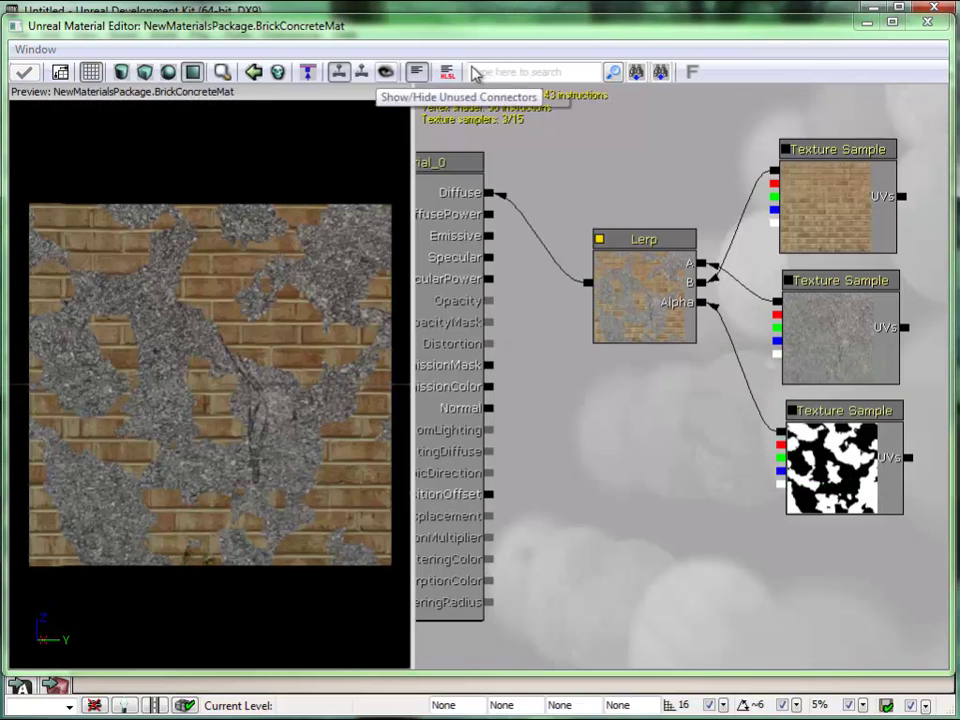
left_click(927, 21)
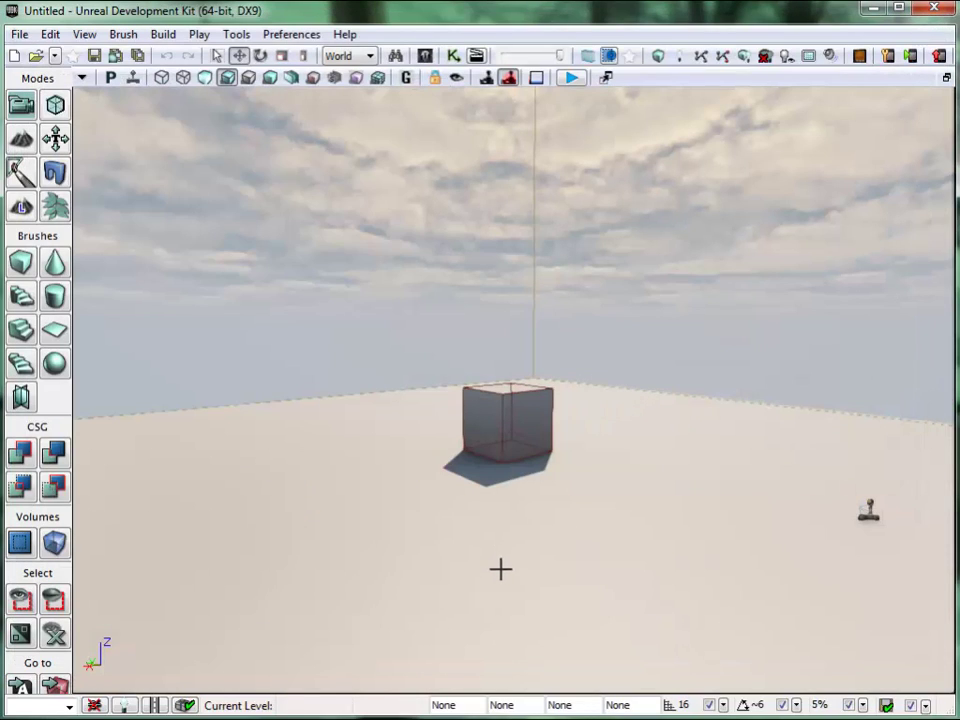
Apply BrickConcreteMat from the Content Browser to the cube in the level and inspect it up close.
left_click_drag(500, 568, 490, 611)
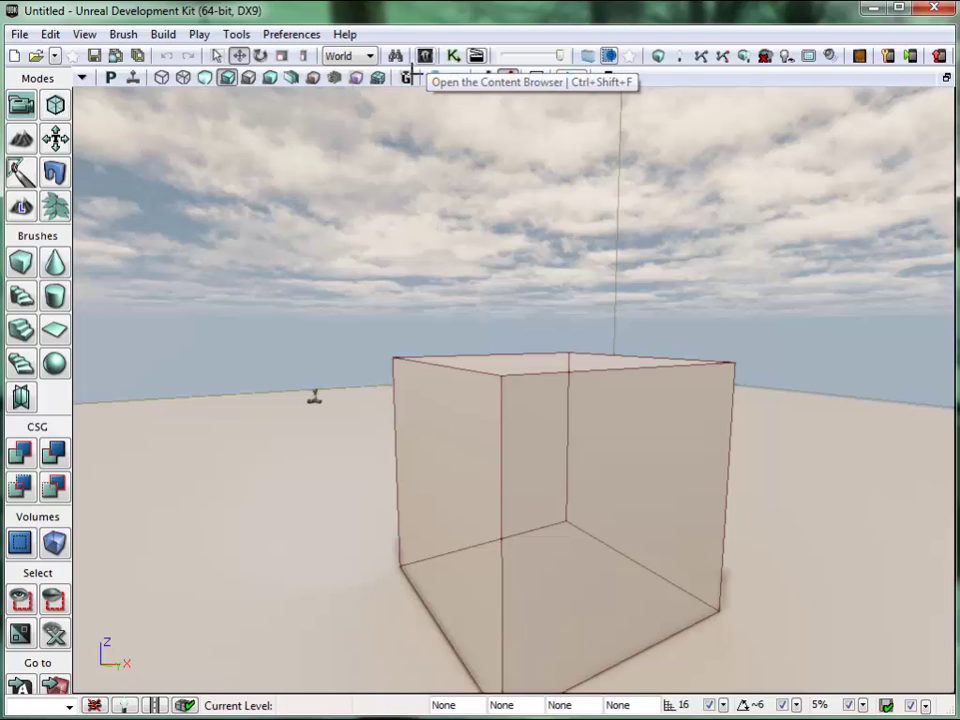
left_click(425, 56)
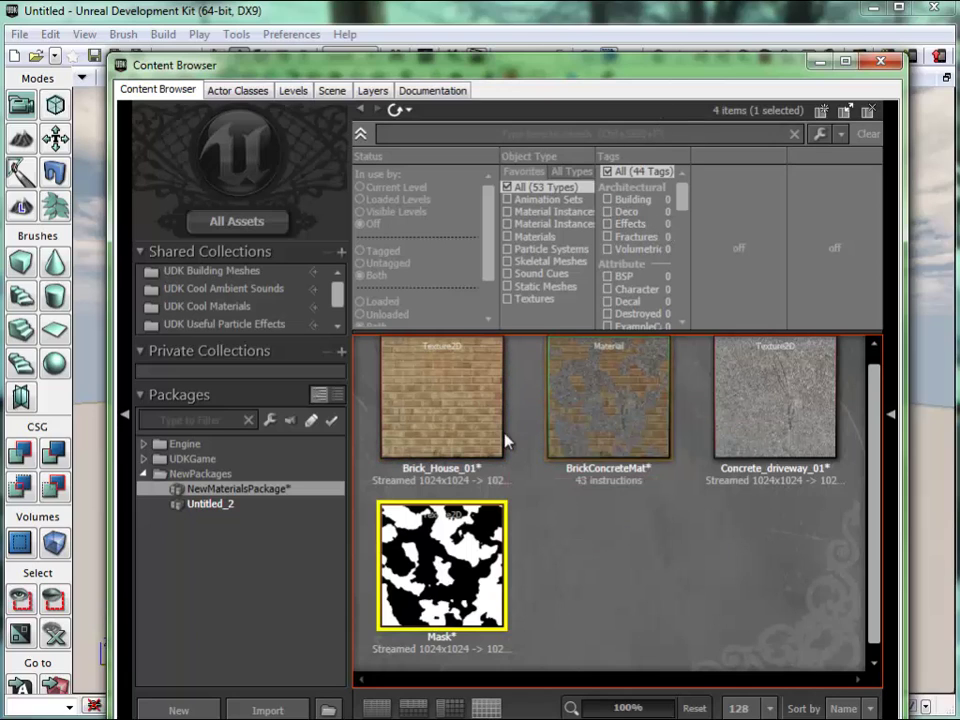
left_click_drag(707, 68, 291, 40)
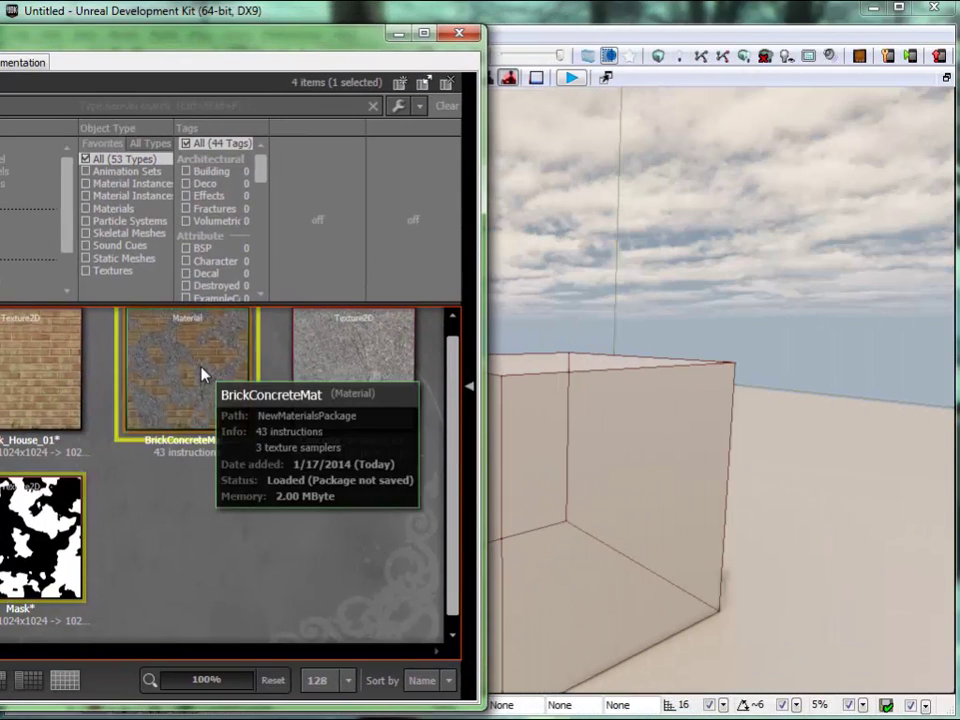
left_click(203, 372)
left_click_drag(563, 514, 563, 516)
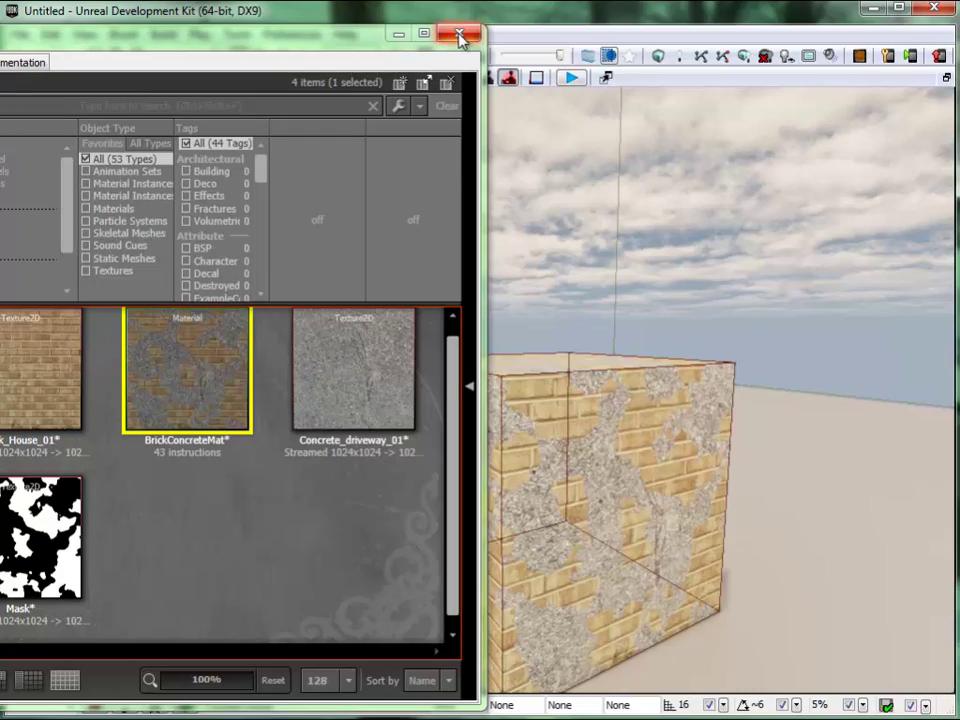
left_click(455, 36)
mouse_move(515, 582)
left_mouse_down()
mouse_move(521, 553)
mouse_move(553, 536)
mouse_move(561, 587)
mouse_move(563, 508)
mouse_move(489, 542)
mouse_move(489, 574)
mouse_move(502, 577)
left_mouse_up()
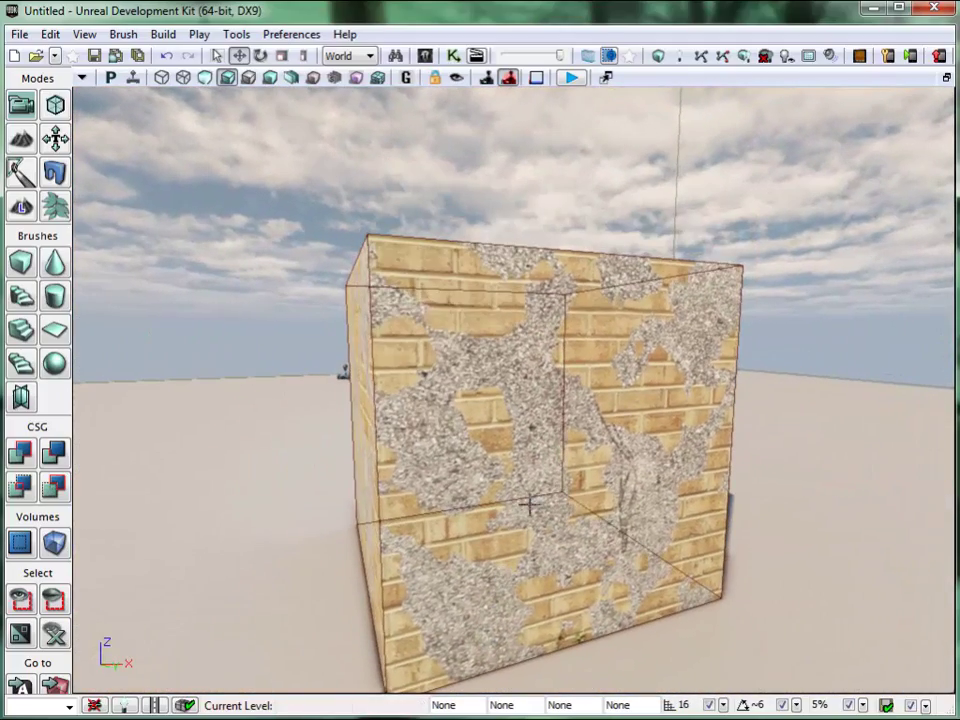